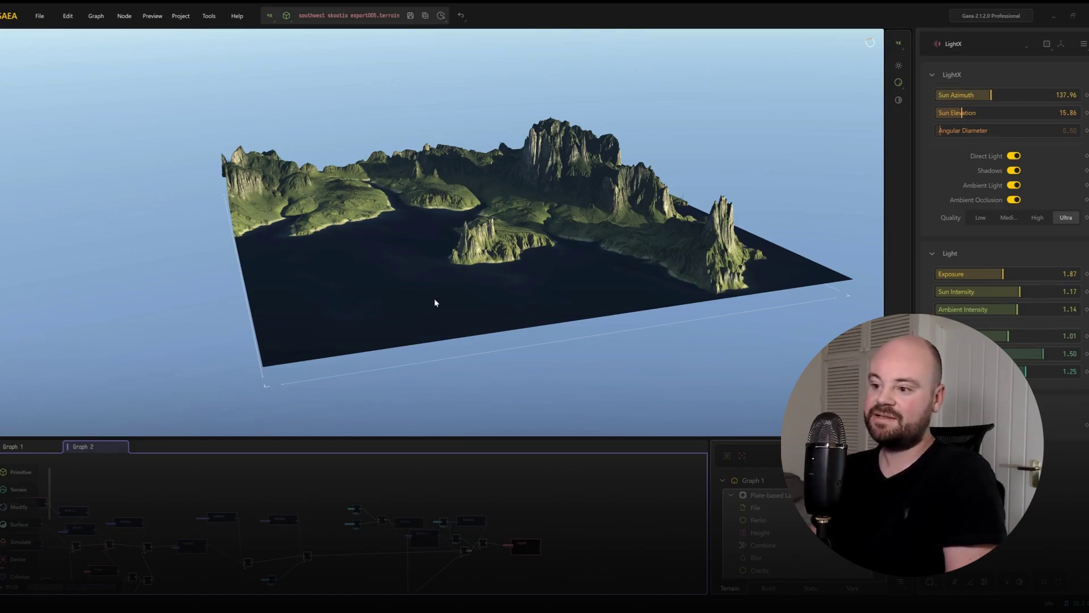
Open Build Settings to check the terrain's 20000 m width and 500 m height
key(ctrl+b)
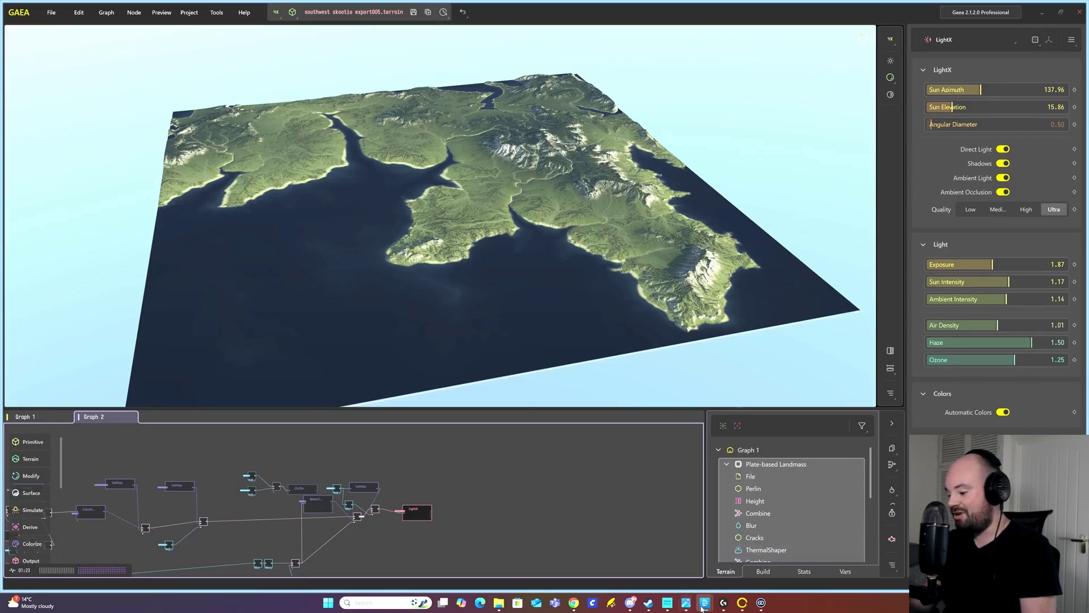
click(630, 604)
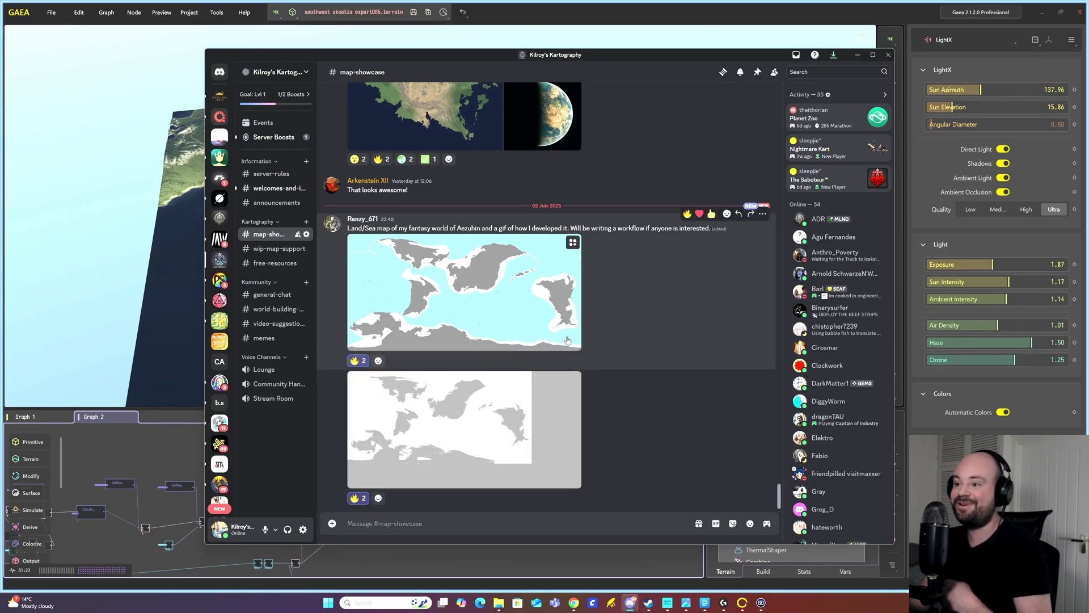
scroll(689, 382, up, 10)
scroll(689, 382, up, 15)
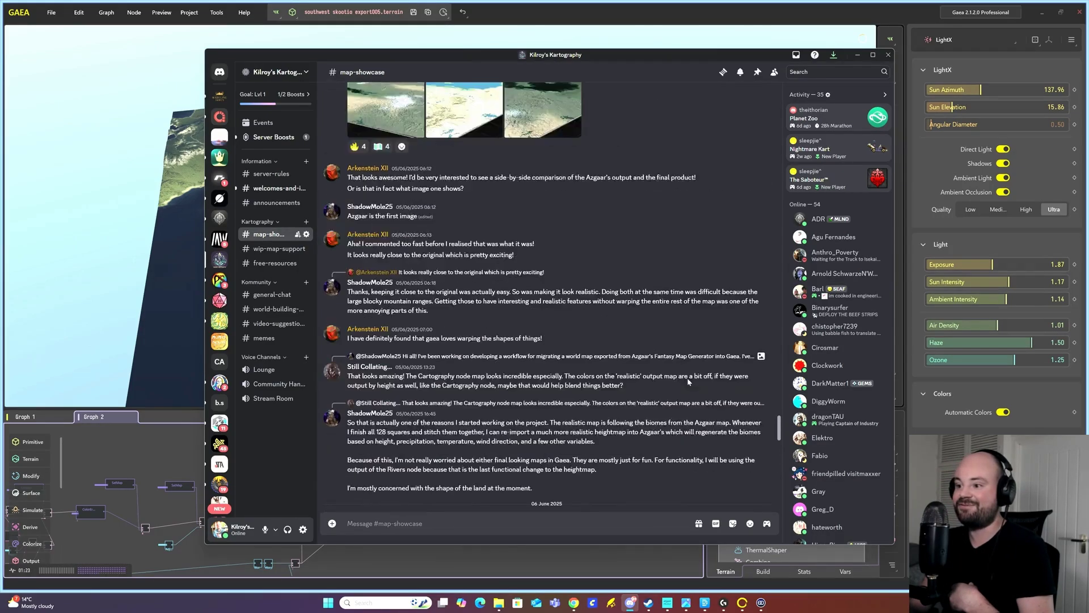
scroll(627, 266, down, 10)
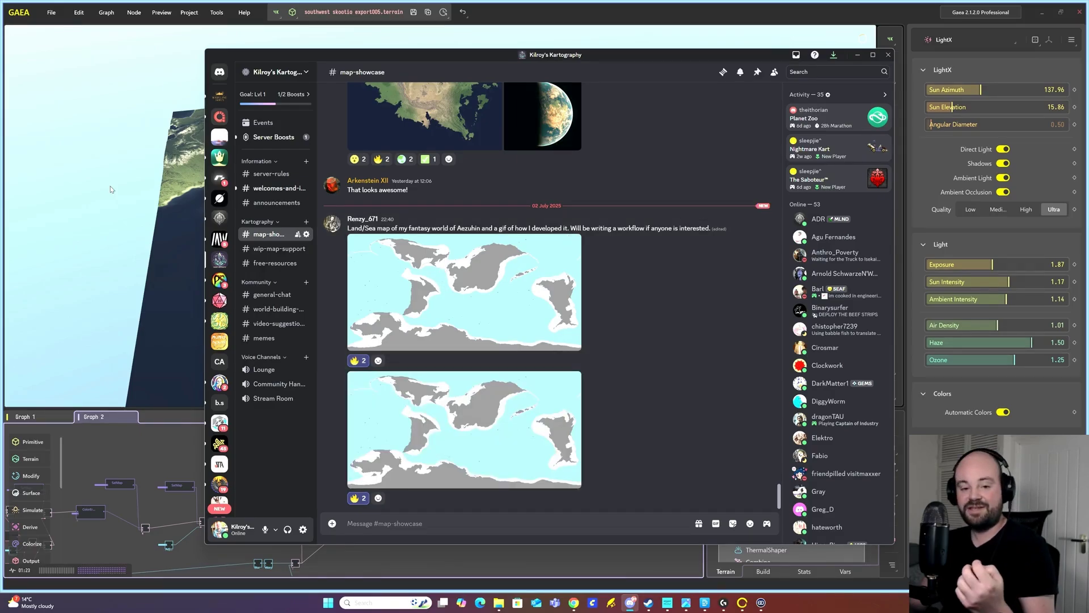
click(99, 215)
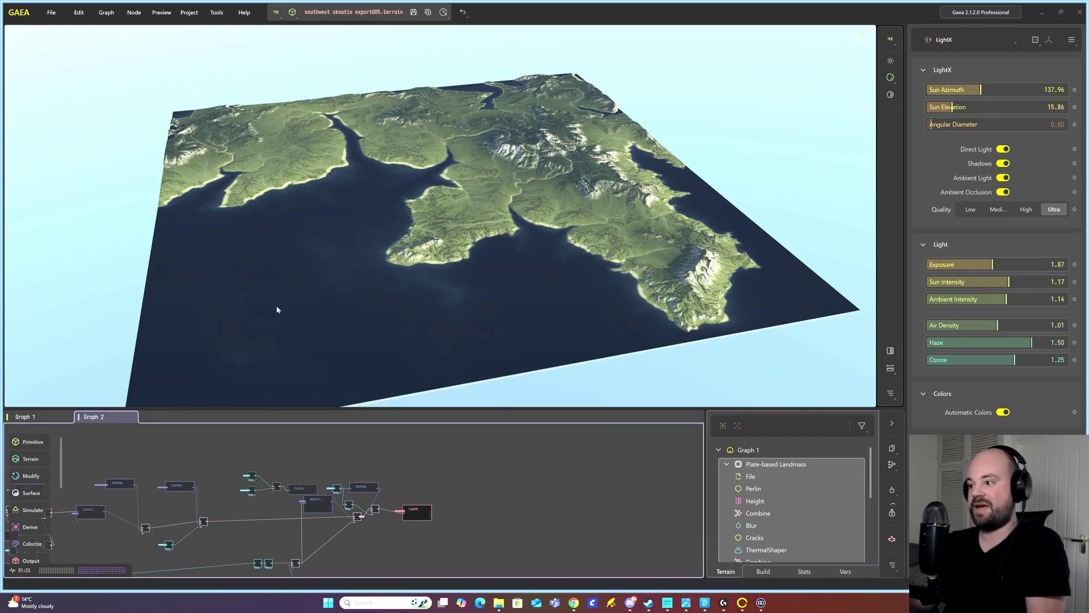
Recentre the landmass in a higher view and switch to Graph 1
middle_drag(278, 306, 283, 308)
drag(284, 308, 327, 318)
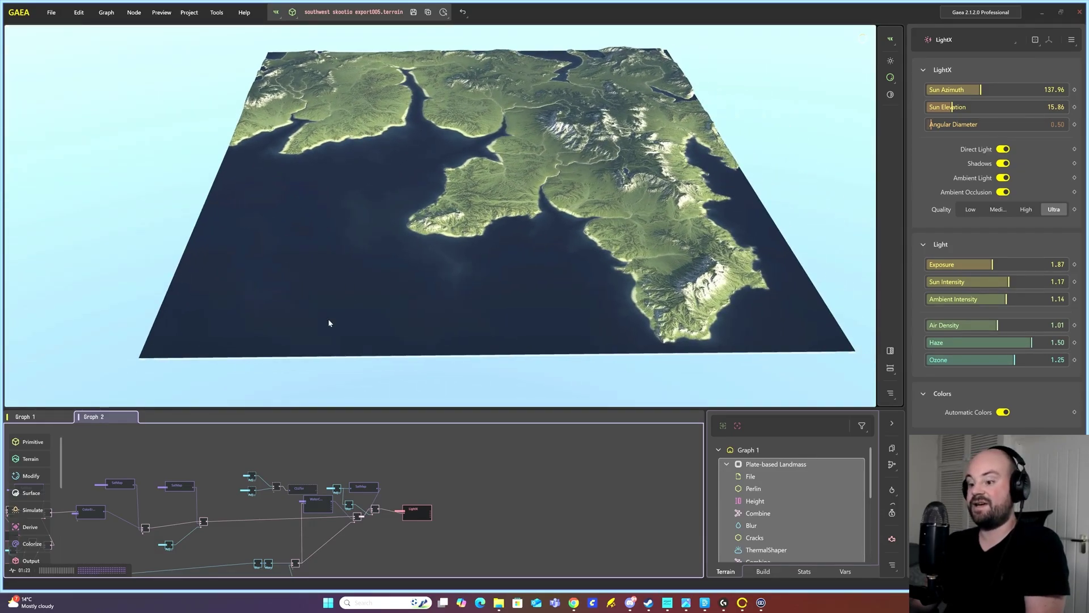
click(25, 416)
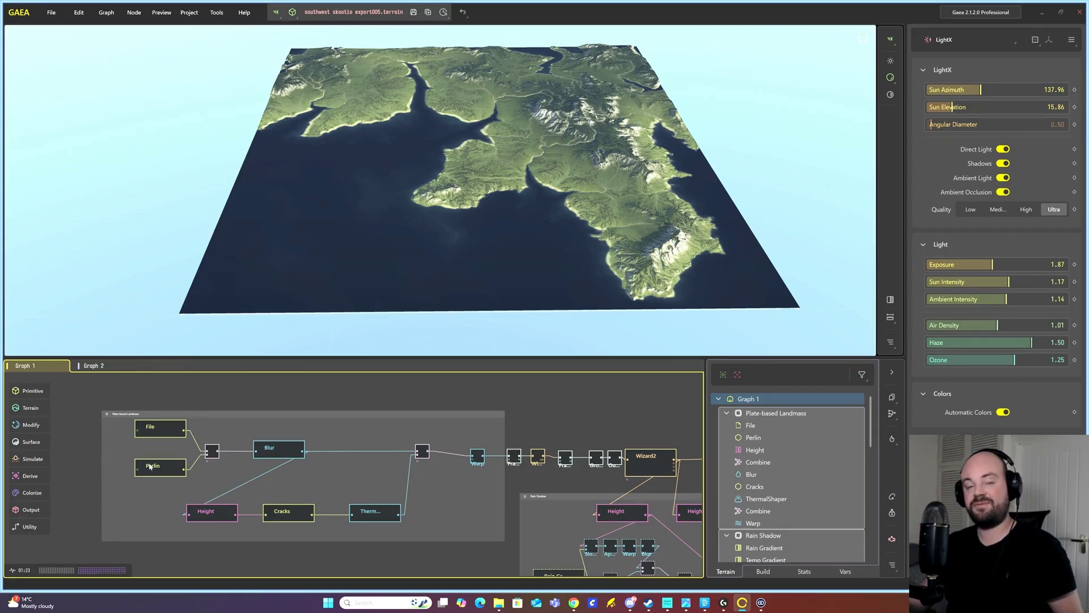
Preview the File node's heightmap_alter_3.png from several angles and frame the Plate-based Landmass group
click(149, 430)
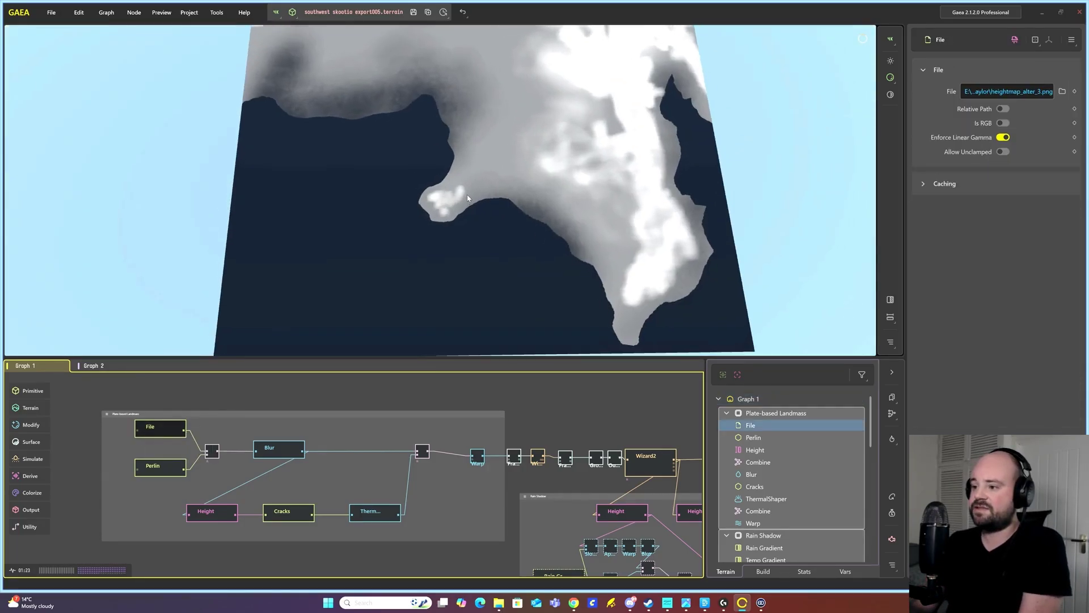
drag(462, 191, 395, 151)
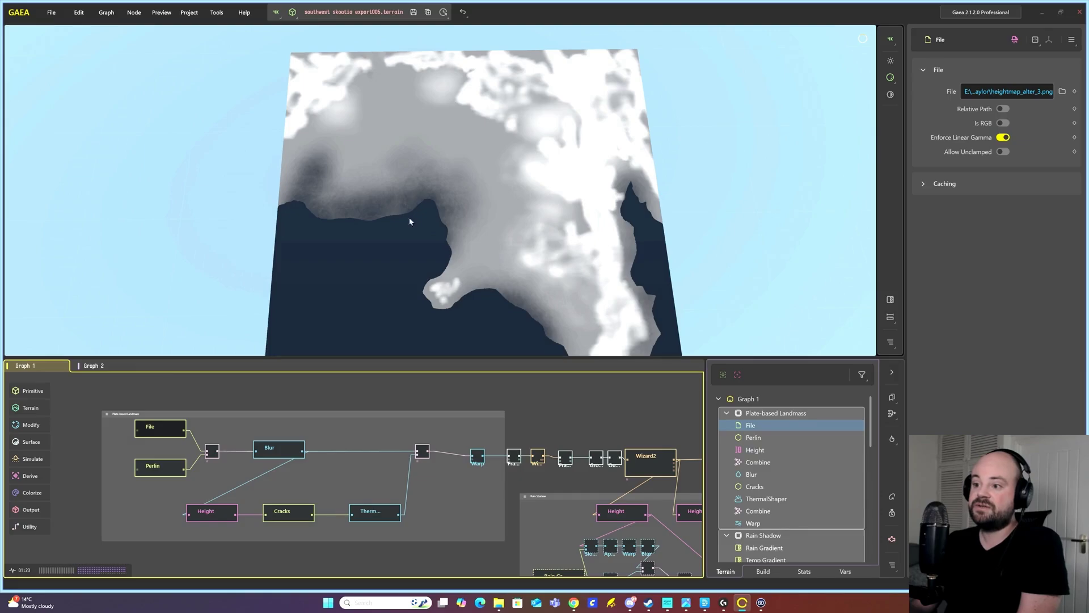
drag(410, 221, 337, 184)
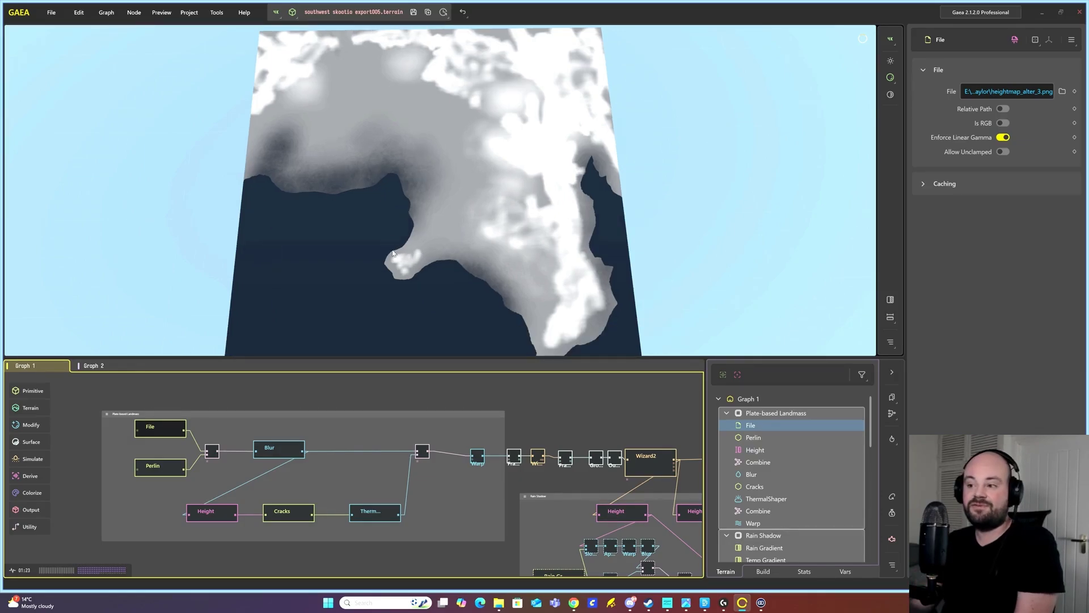
drag(393, 253, 456, 236)
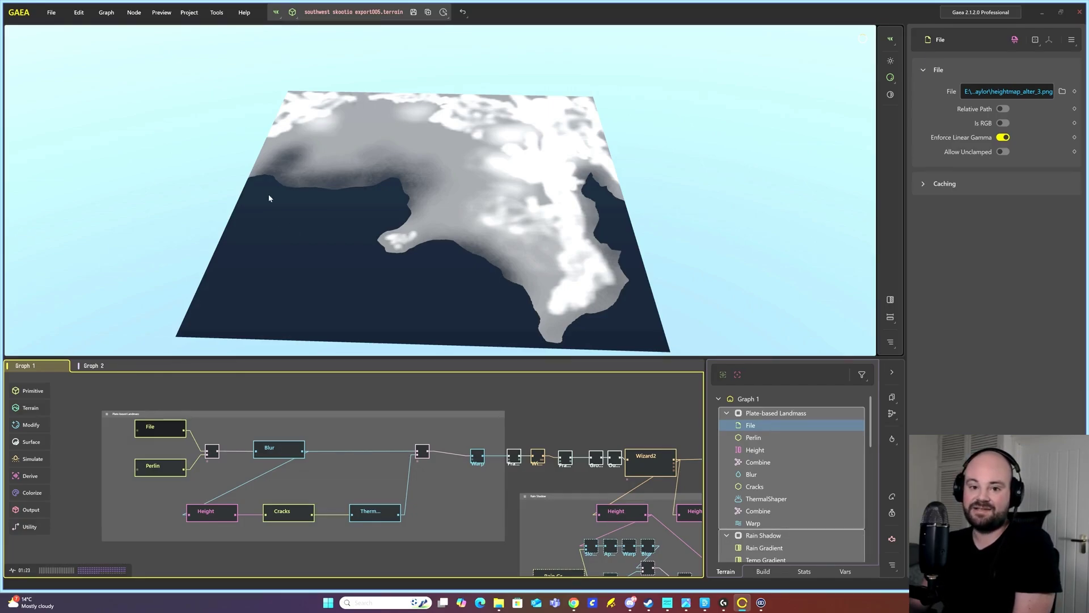
drag(323, 178, 421, 220)
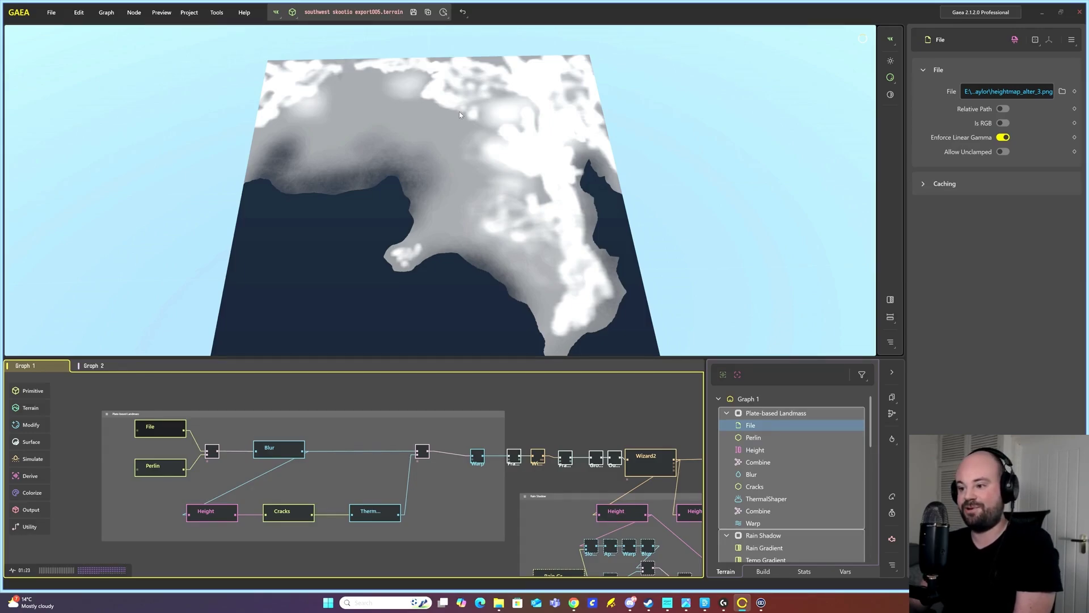
key(f)
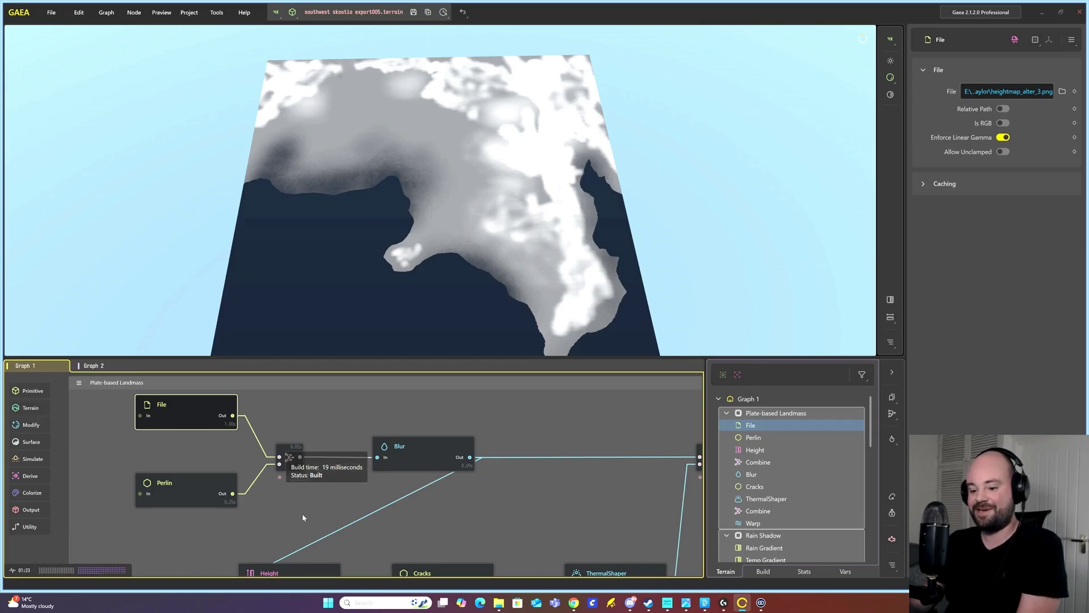
middle_drag(228, 422, 278, 428)
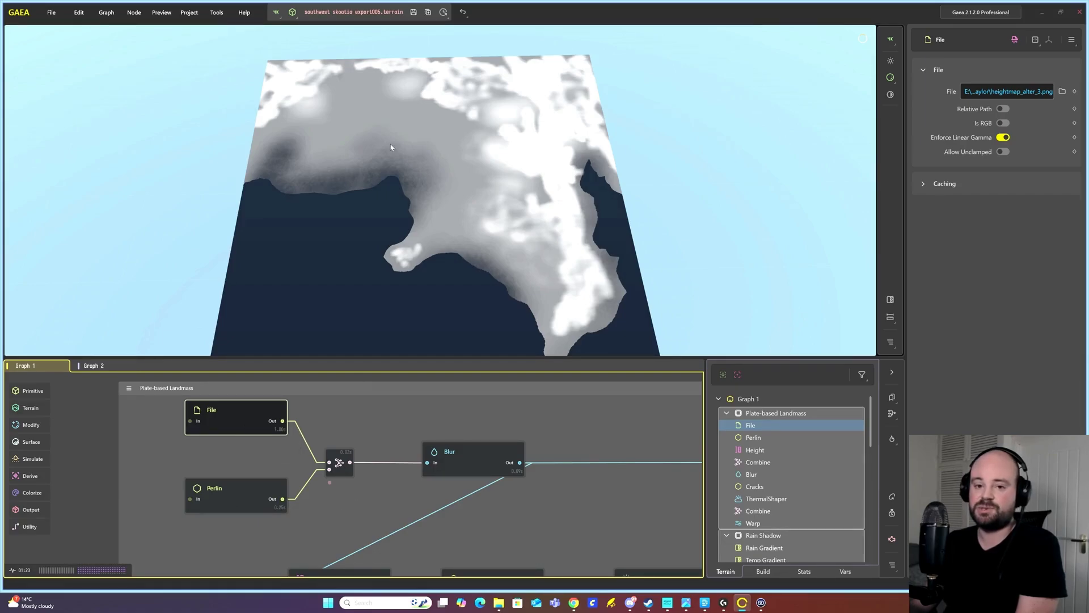
click(230, 492)
scroll(406, 210, up, 3)
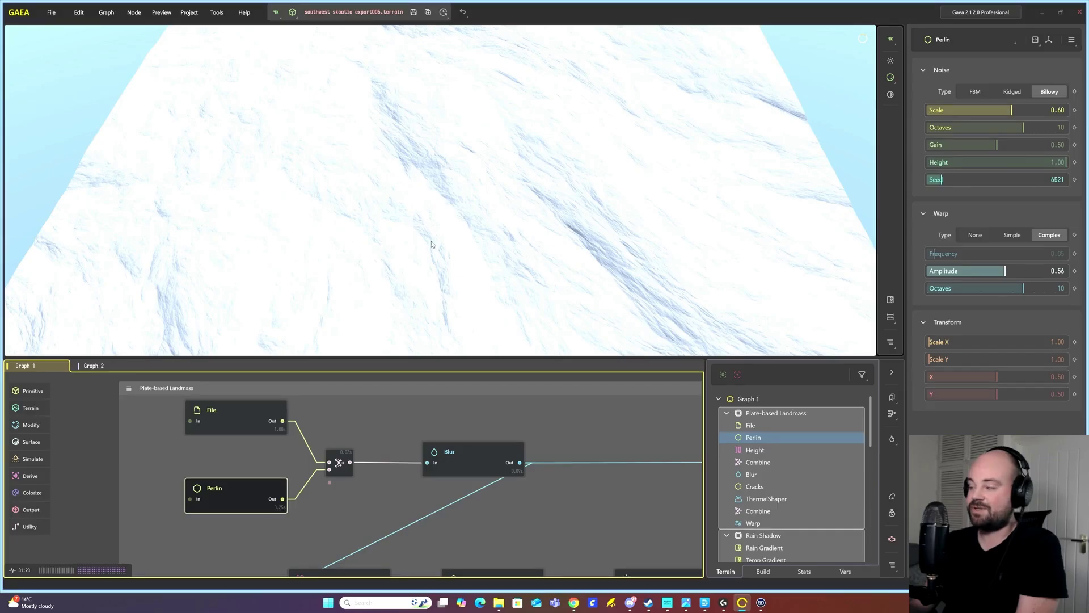
scroll(510, 249, down, 3)
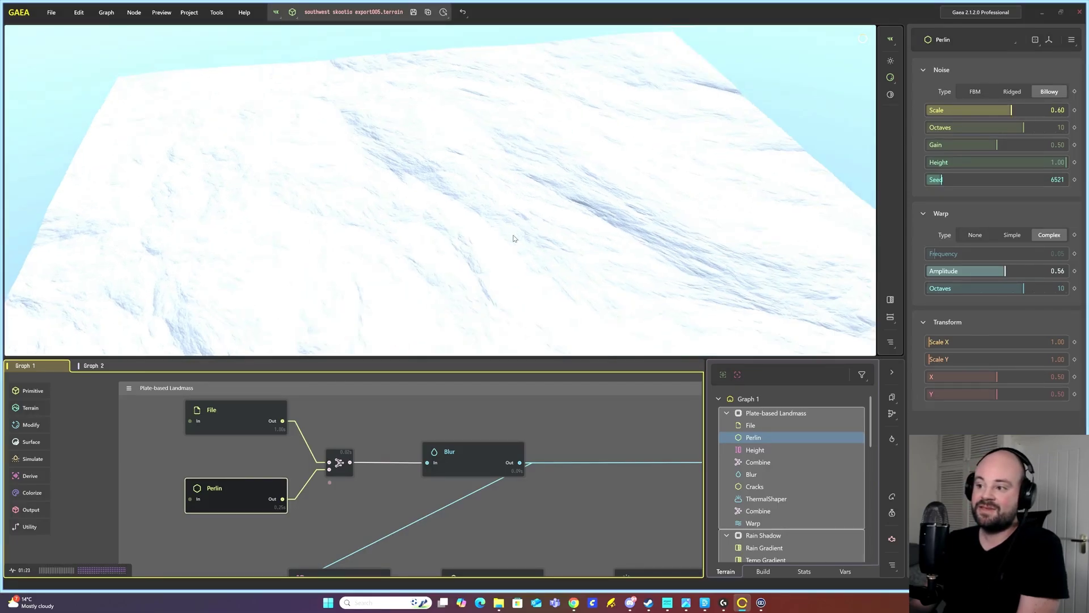
scroll(470, 193, up, 3)
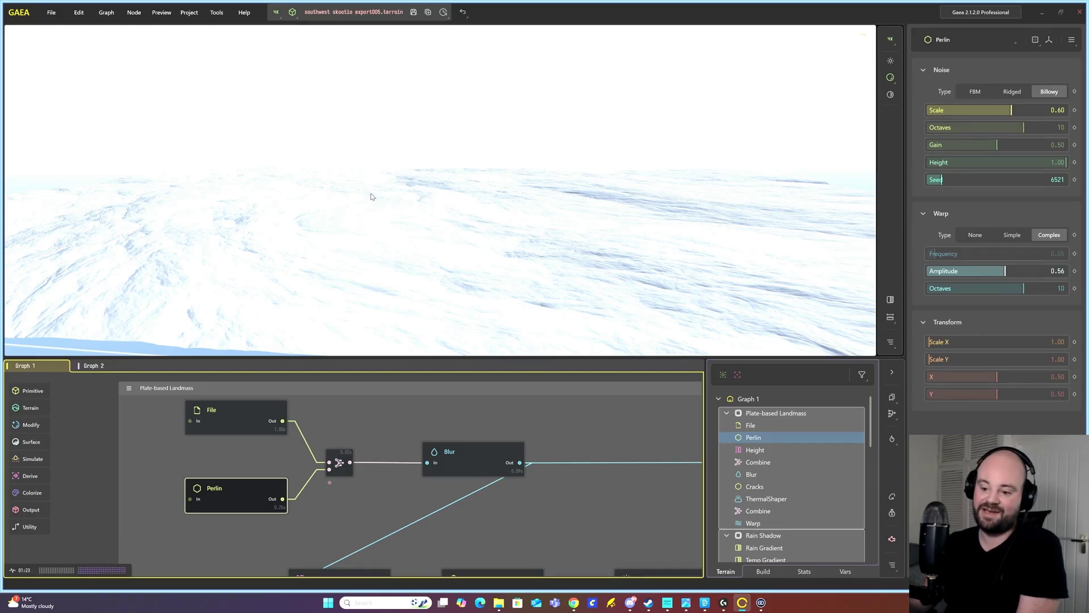
scroll(306, 215, up, 2)
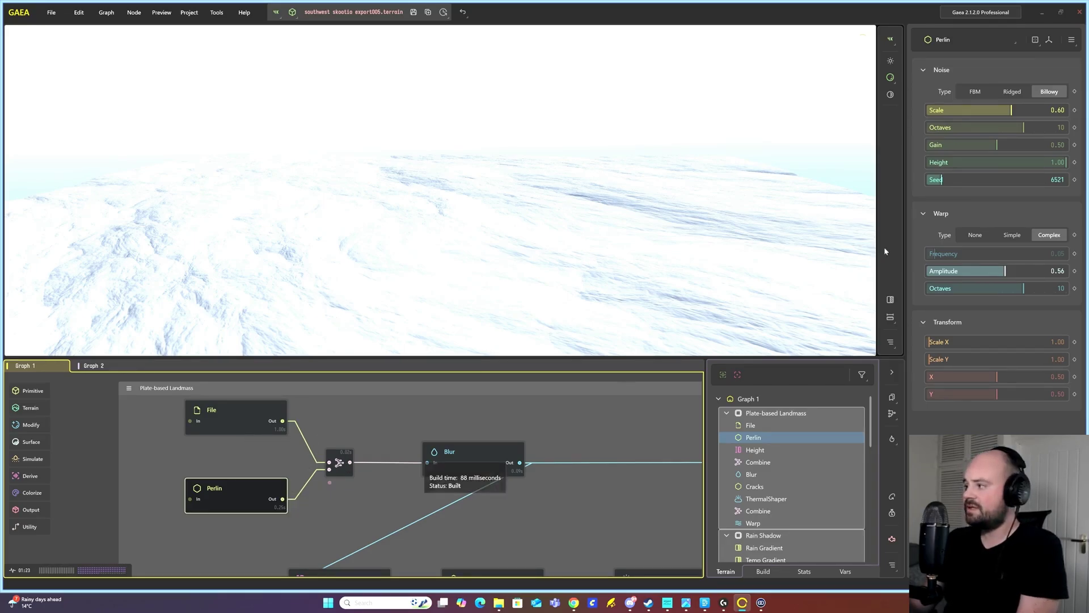
Preview the imported heightmap from above, rendered as a heightfield
click(243, 419)
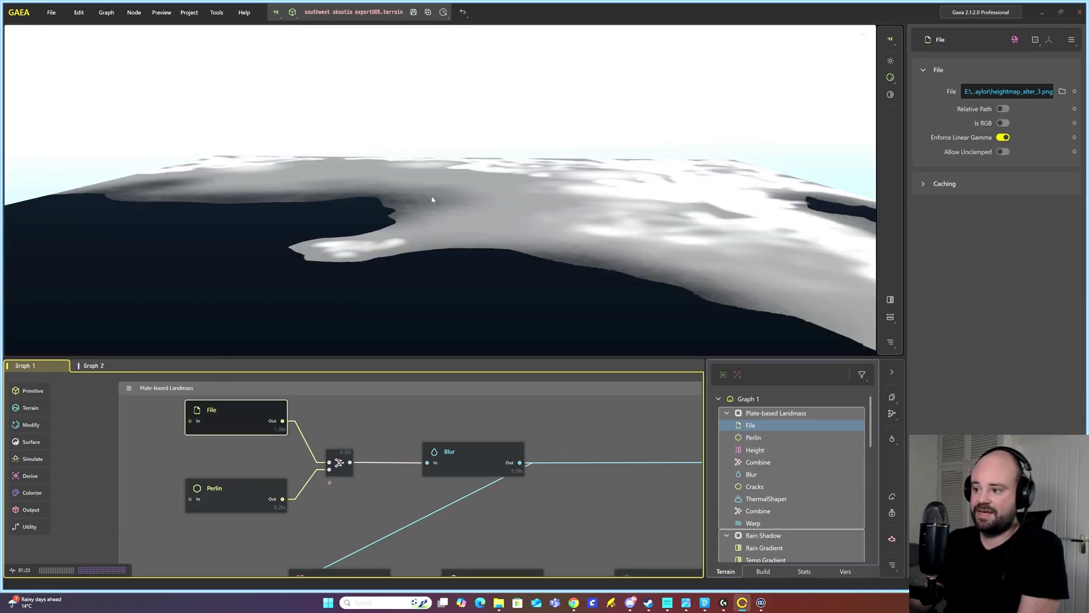
drag(431, 200, 431, 245)
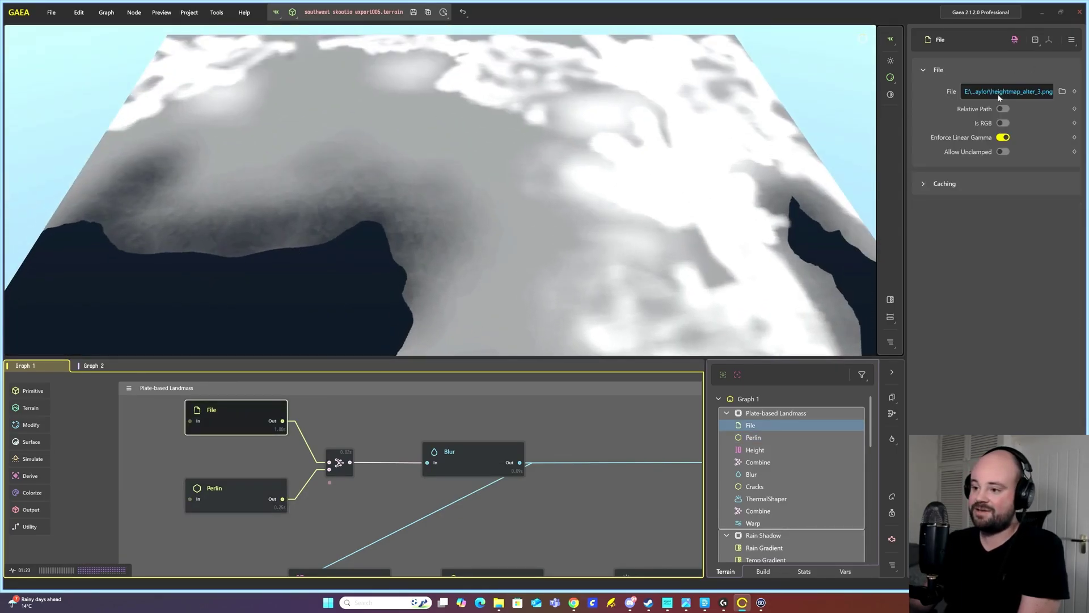
drag(446, 335, 424, 274)
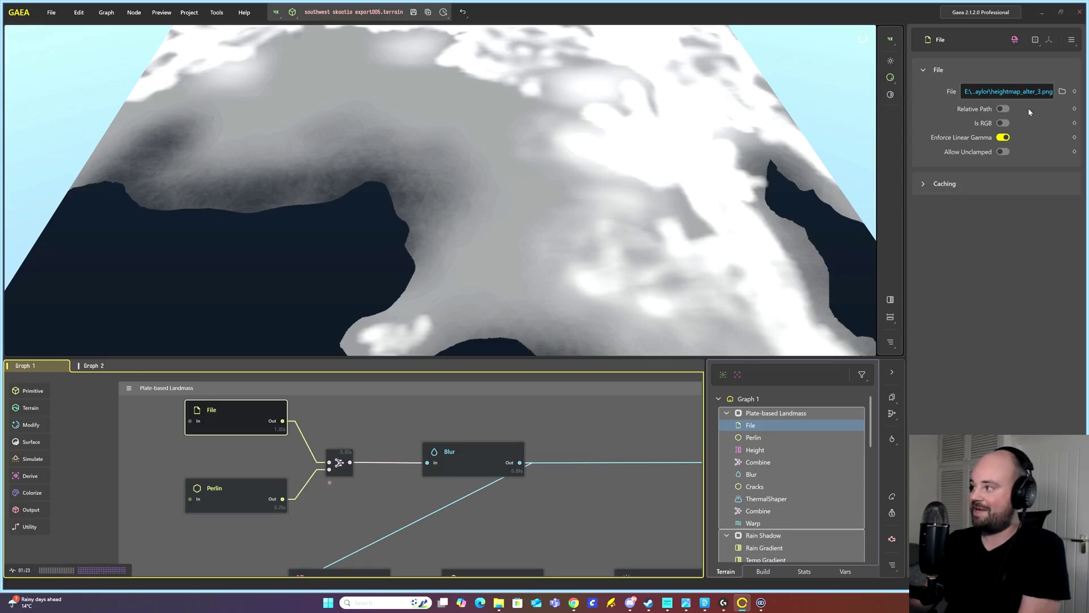
click(1071, 40)
click(1017, 80)
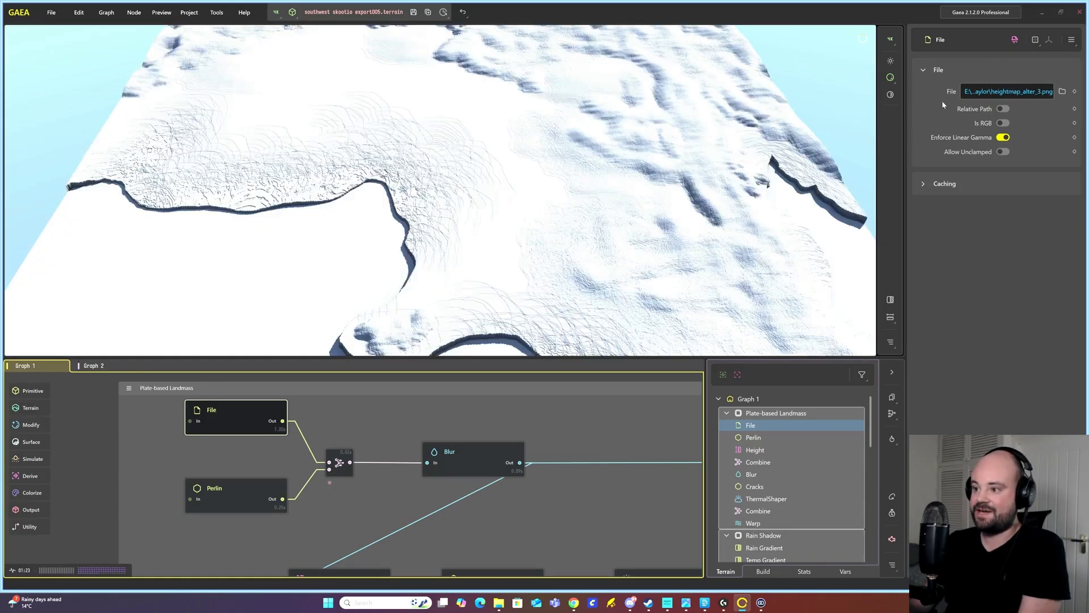
drag(493, 252, 496, 210)
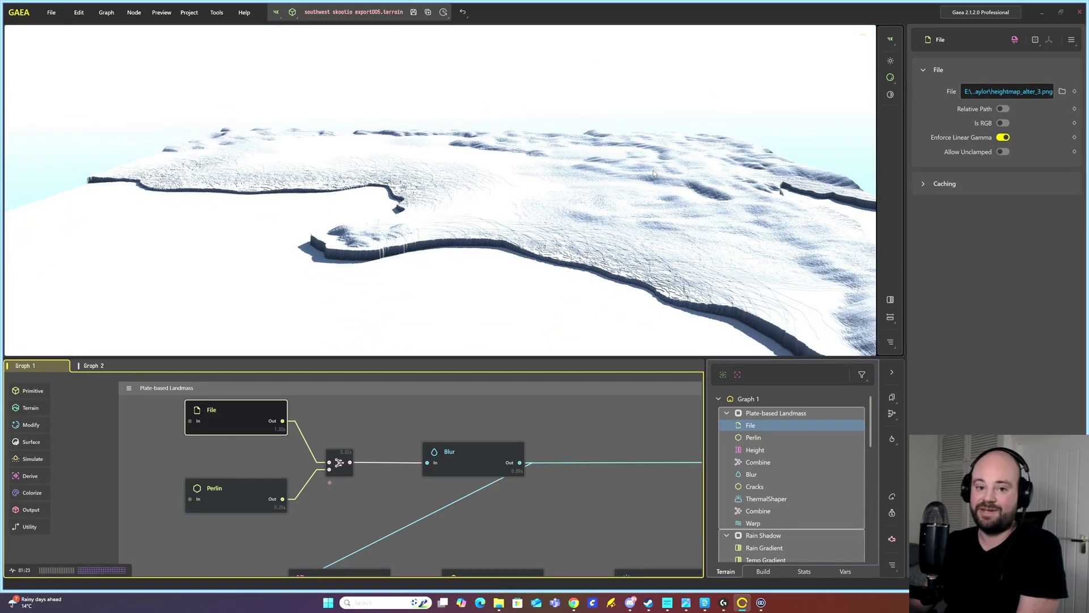
Preview the Perlin noise node as a plain grey heightfield
click(213, 505)
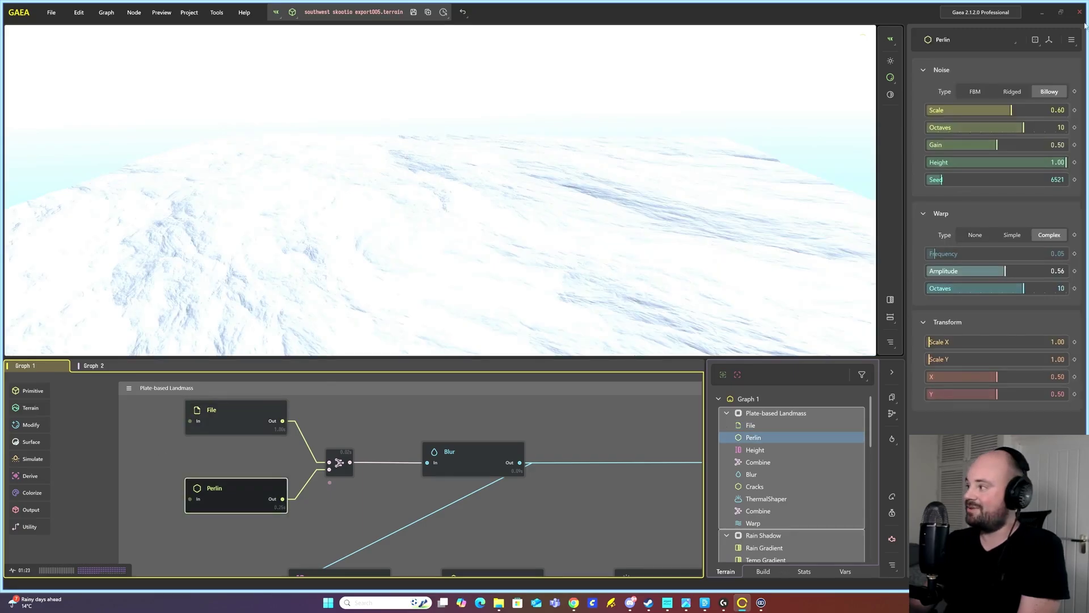
click(1071, 40)
click(1015, 93)
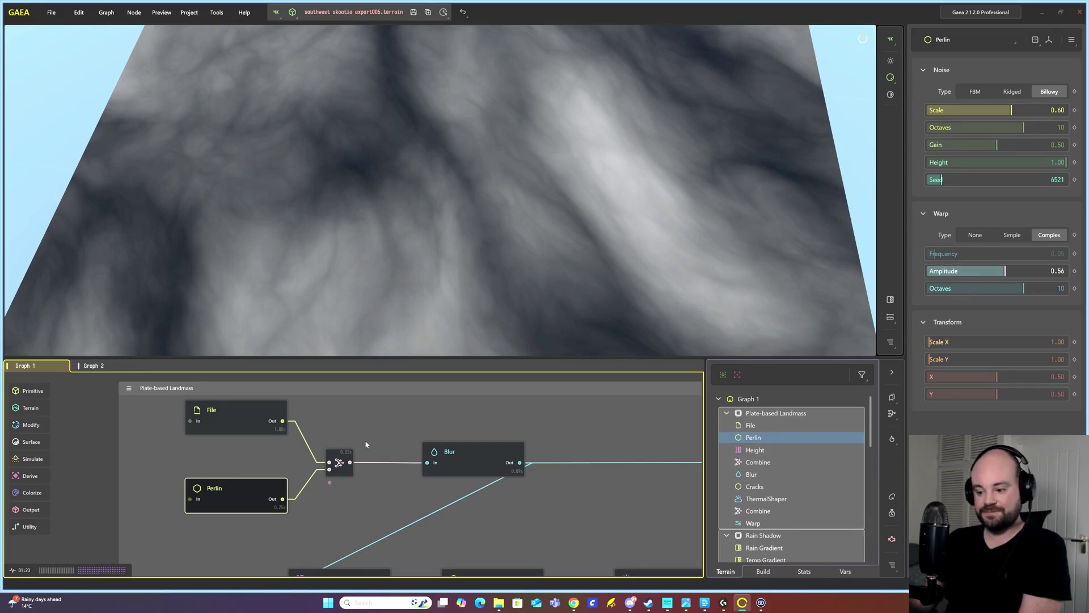
Select the Combine node merging heightmap and noise and push its ratio to 1.00
click(342, 462)
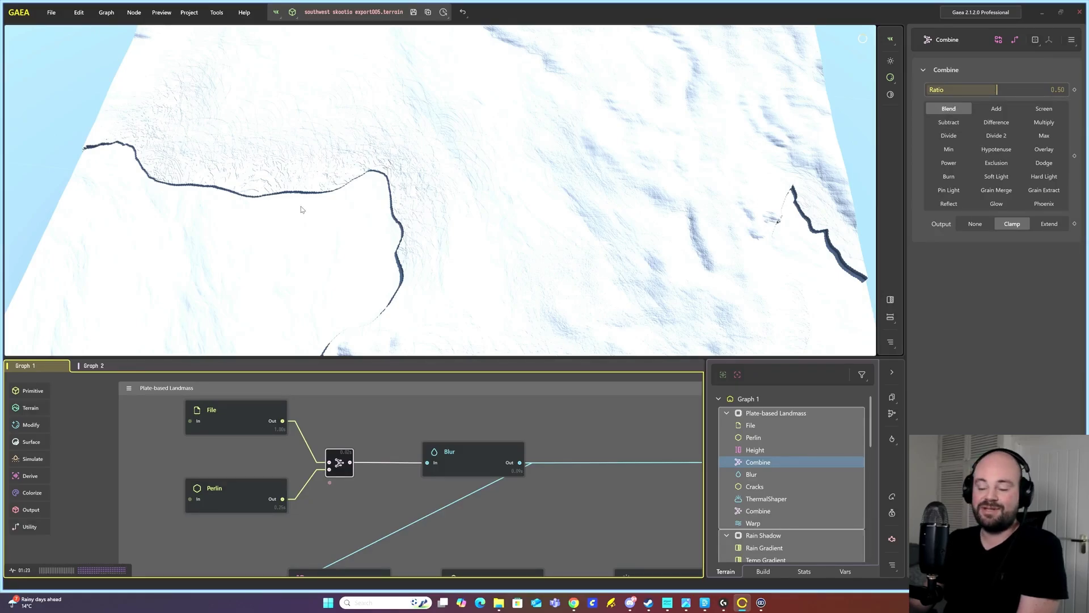
mouse_move(996, 89)
mouse_down()
mouse_move(1083, 89)
mouse_move(922, 89)
mouse_move(997, 90)
mouse_up()
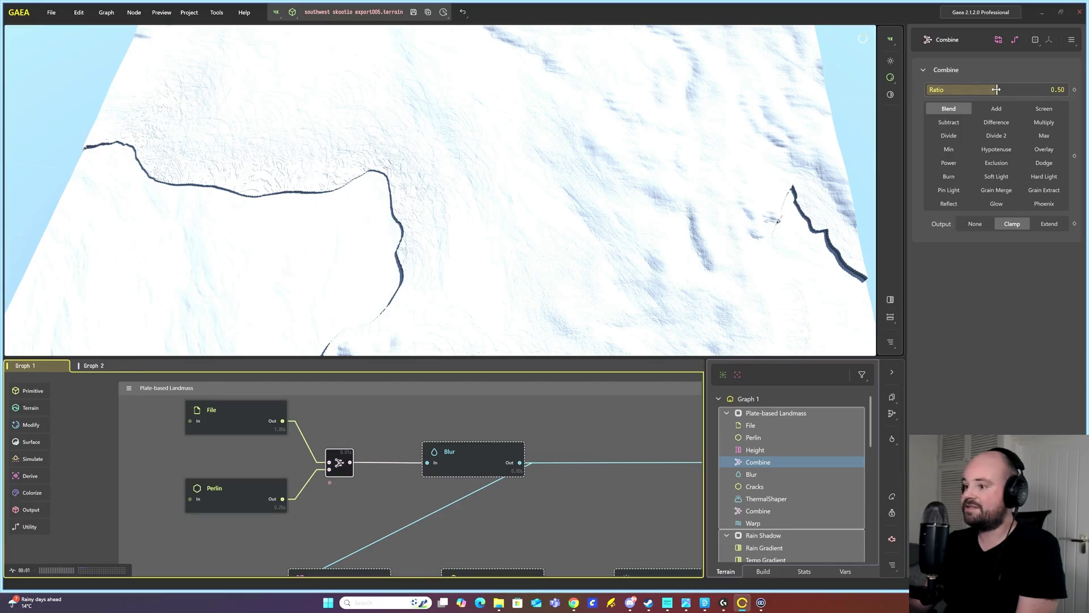
scroll(510, 198, up, 5)
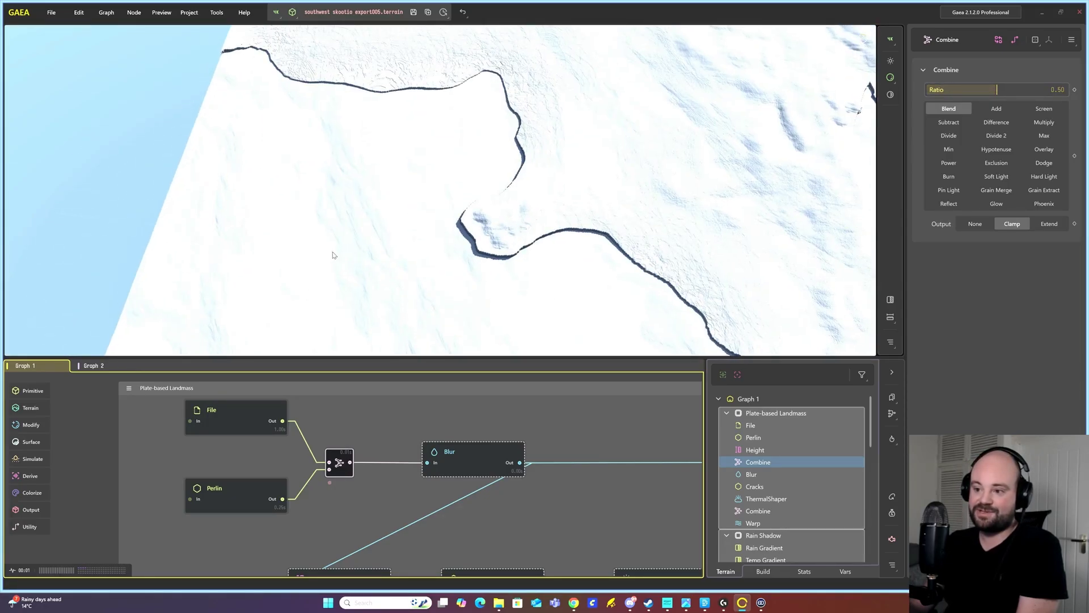
scroll(363, 258, up, 1)
scroll(361, 241, up, 1)
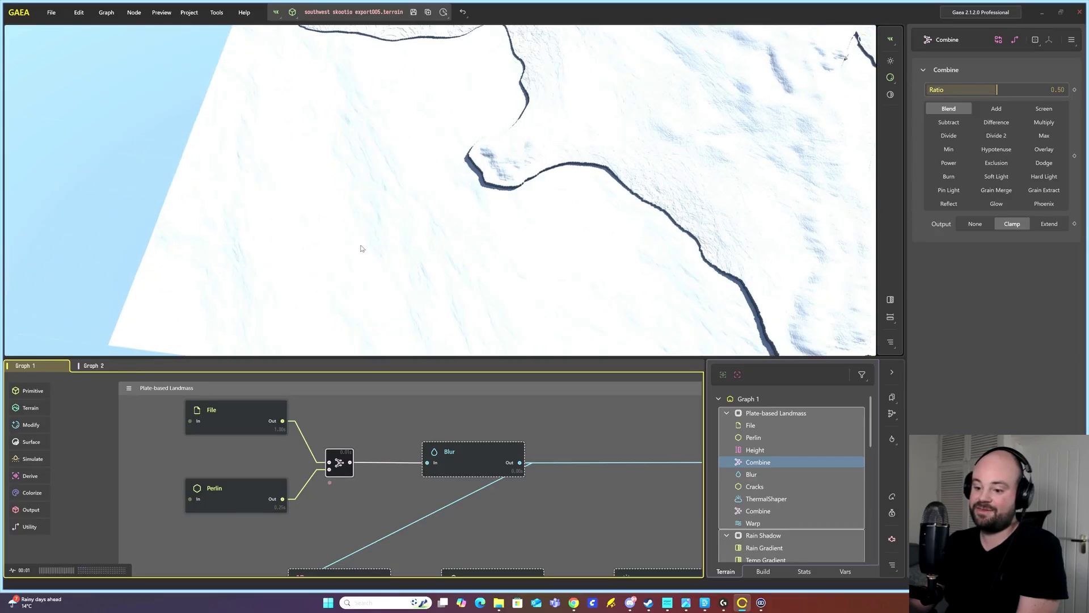
Compare the imported heightmap alone against the combined heightmap-and-noise result
click(221, 430)
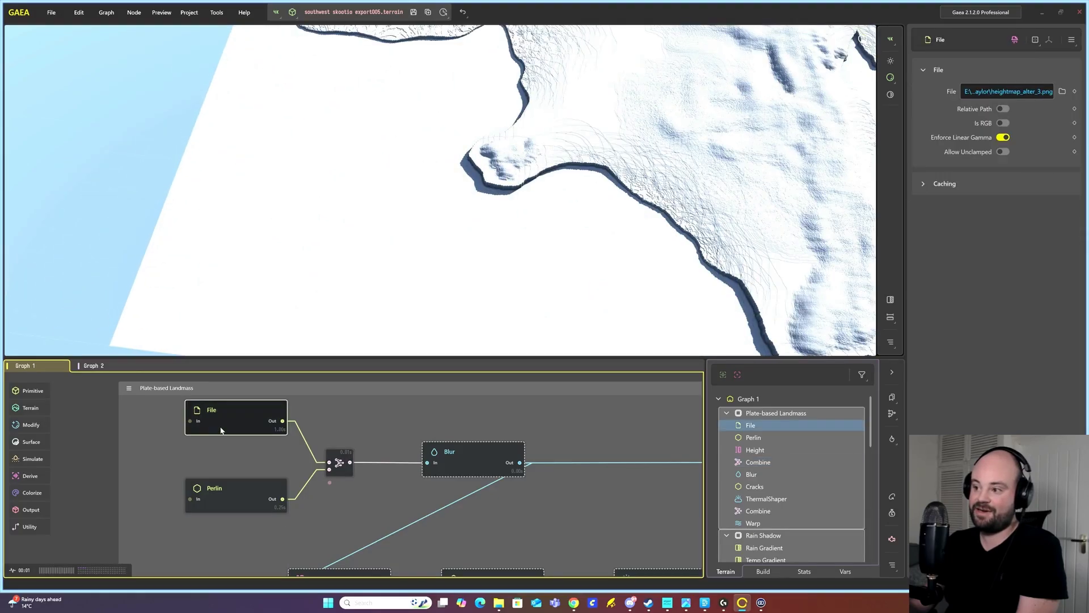
click(335, 468)
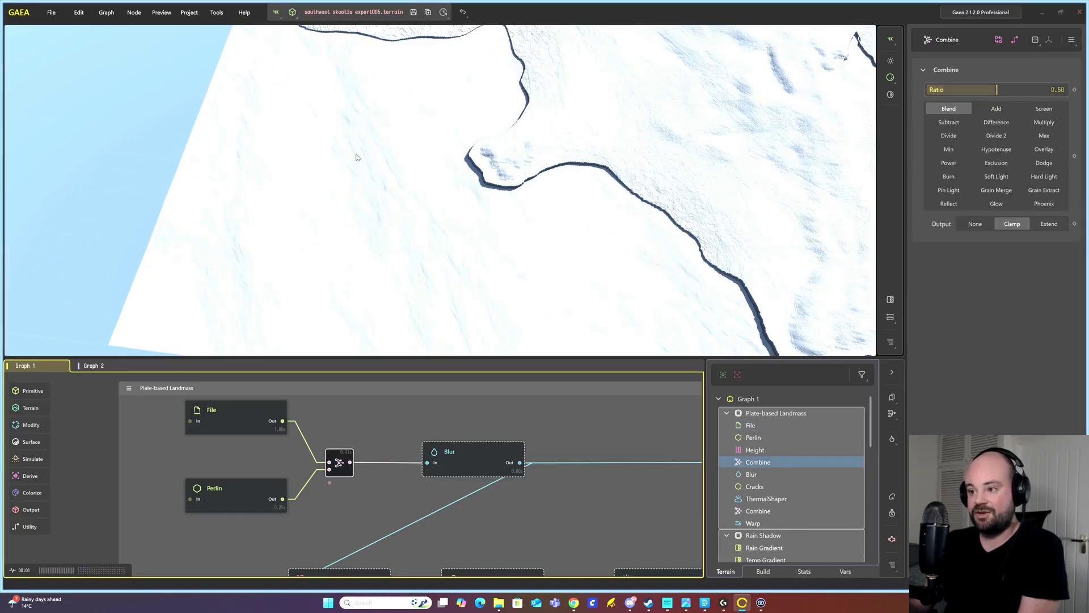
drag(374, 144, 495, 175)
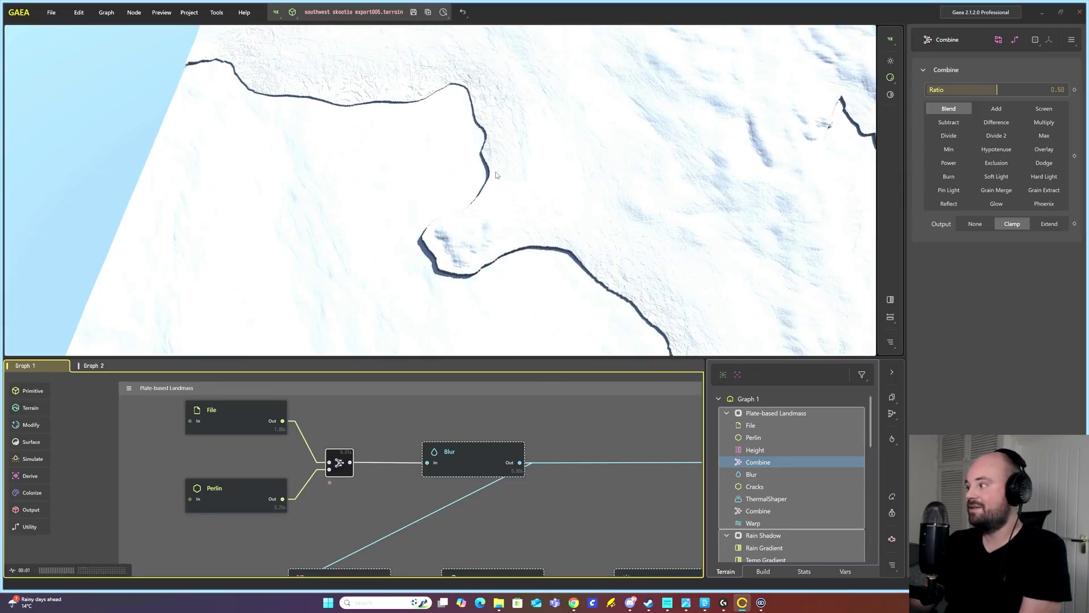
Try Multiply, then set the Combine node to Blend mode at ratio 0.56
click(1044, 122)
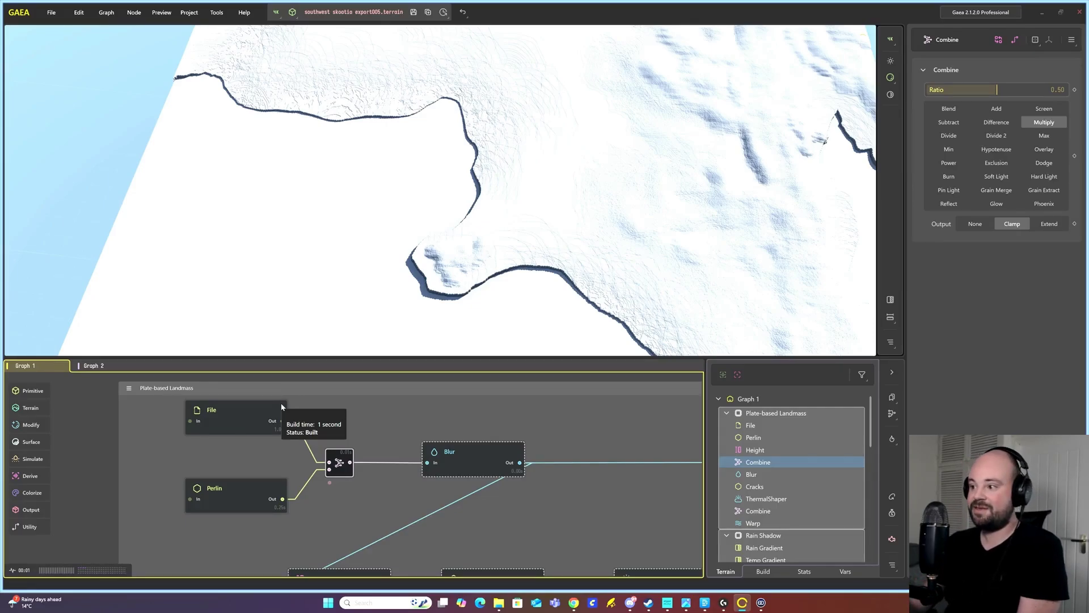
scroll(454, 253, up, 2)
click(1007, 89)
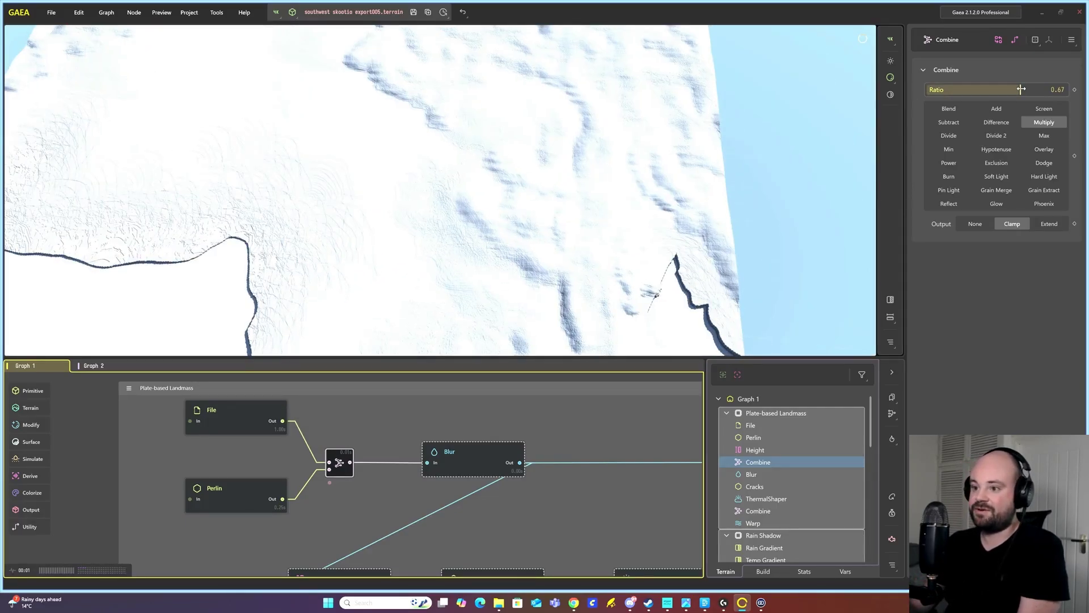
click(958, 108)
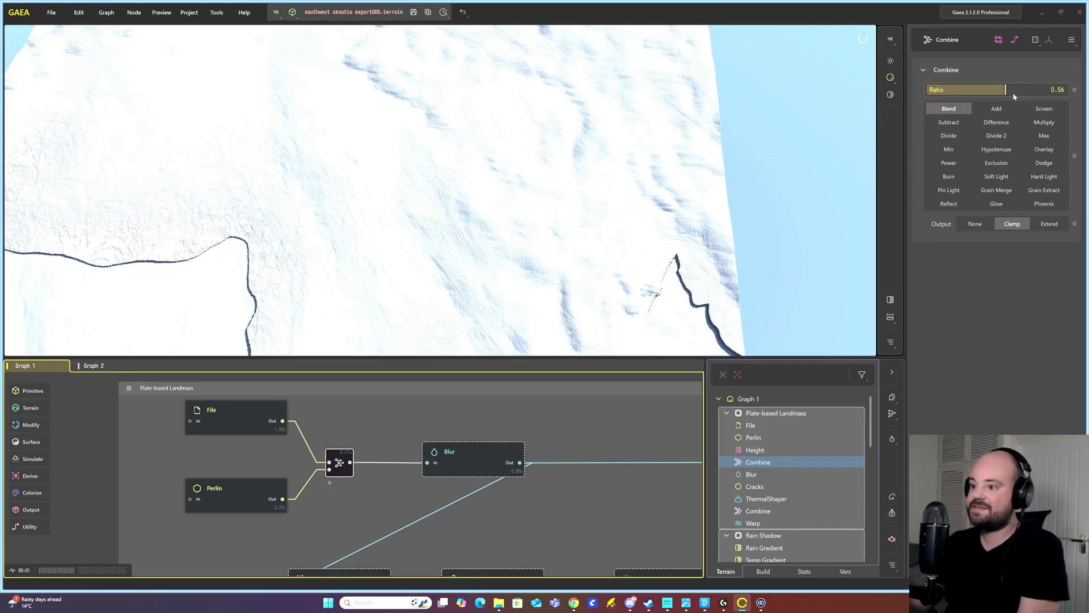
Zoom the graph out to show the whole landmass group
scroll(433, 397, down, 2)
drag(480, 284, 473, 292)
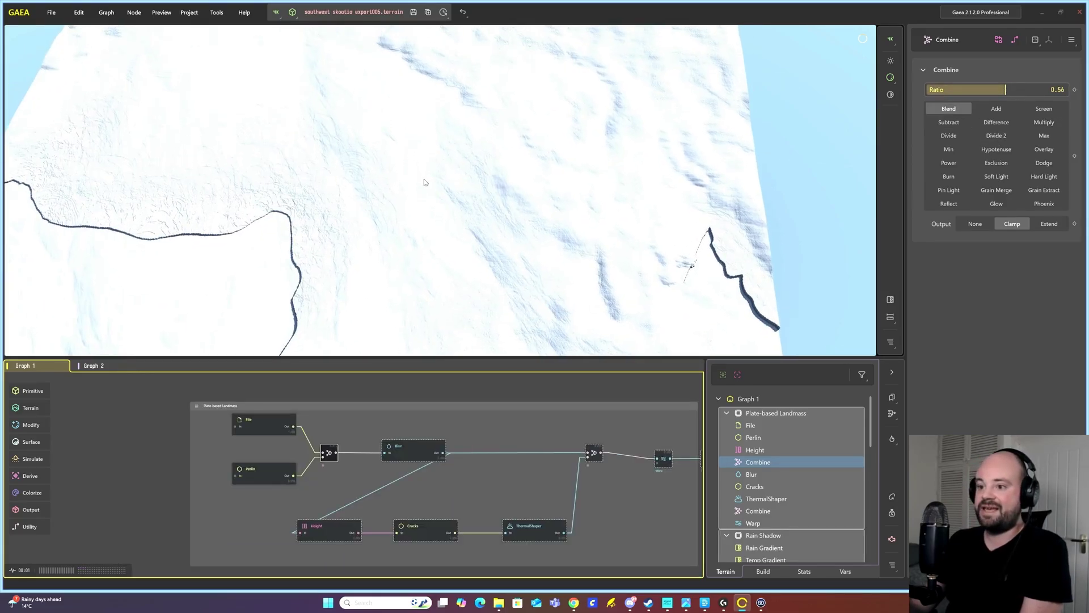
scroll(473, 292, down, 3)
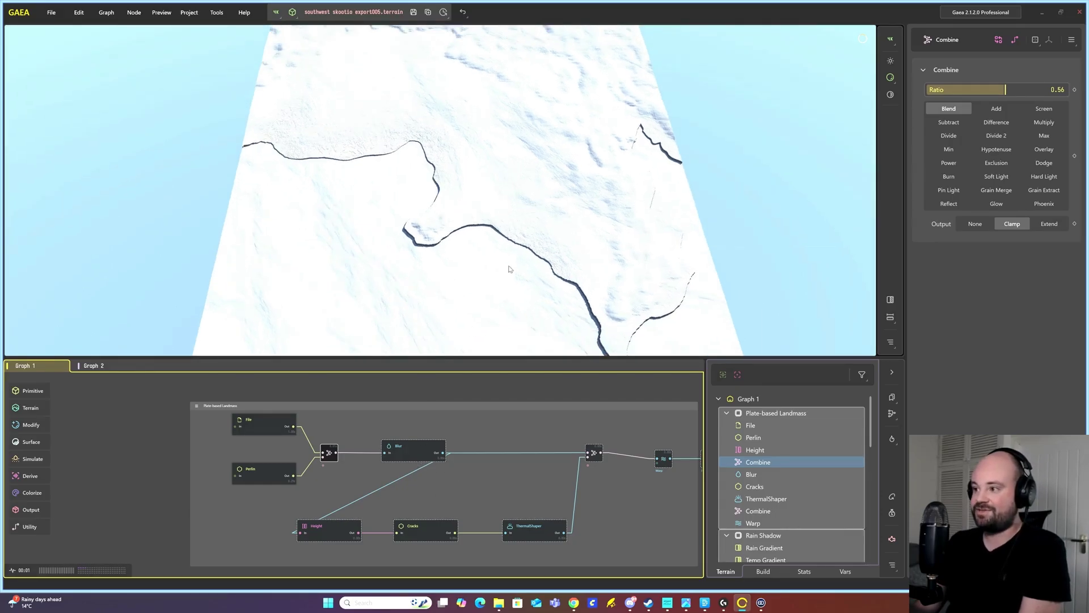
scroll(509, 269, down, 3)
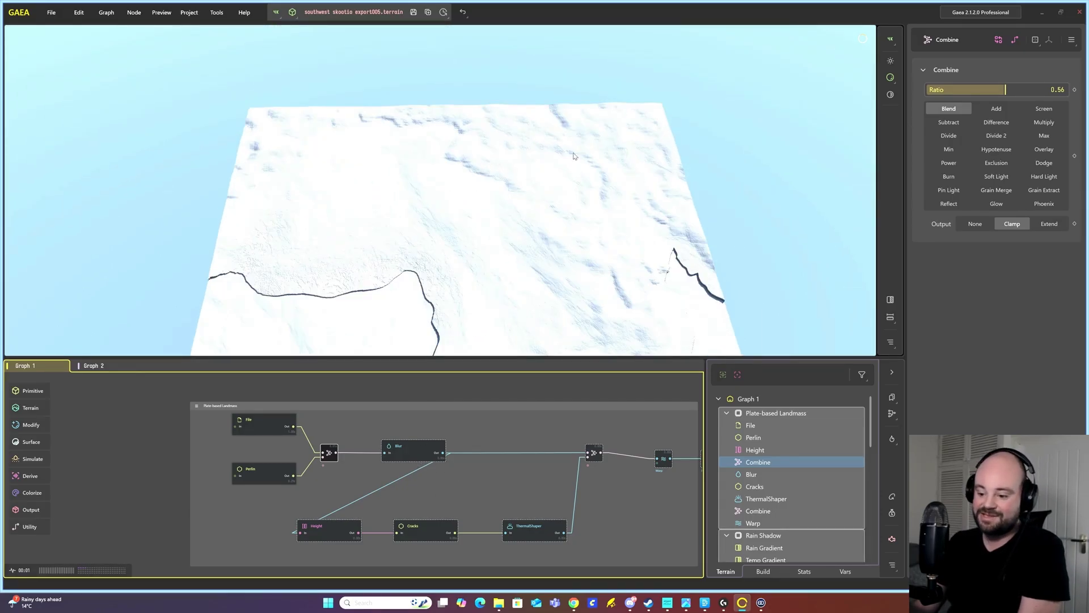
mouse_move(414, 451)
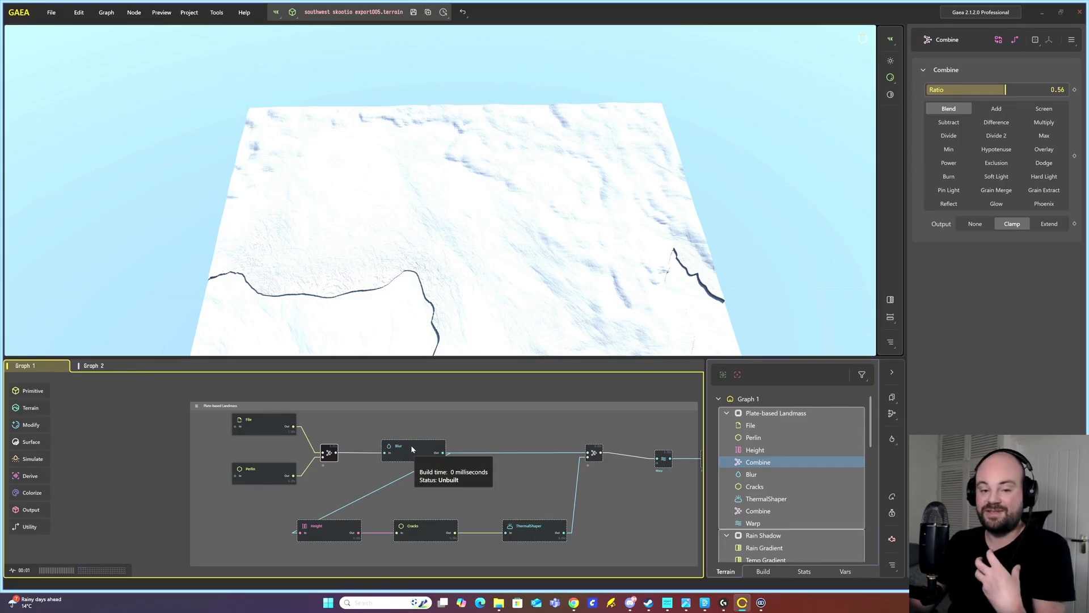
Check the Blur node, then lower the Height mask's range start and set falloff to about 0.44
click(411, 446)
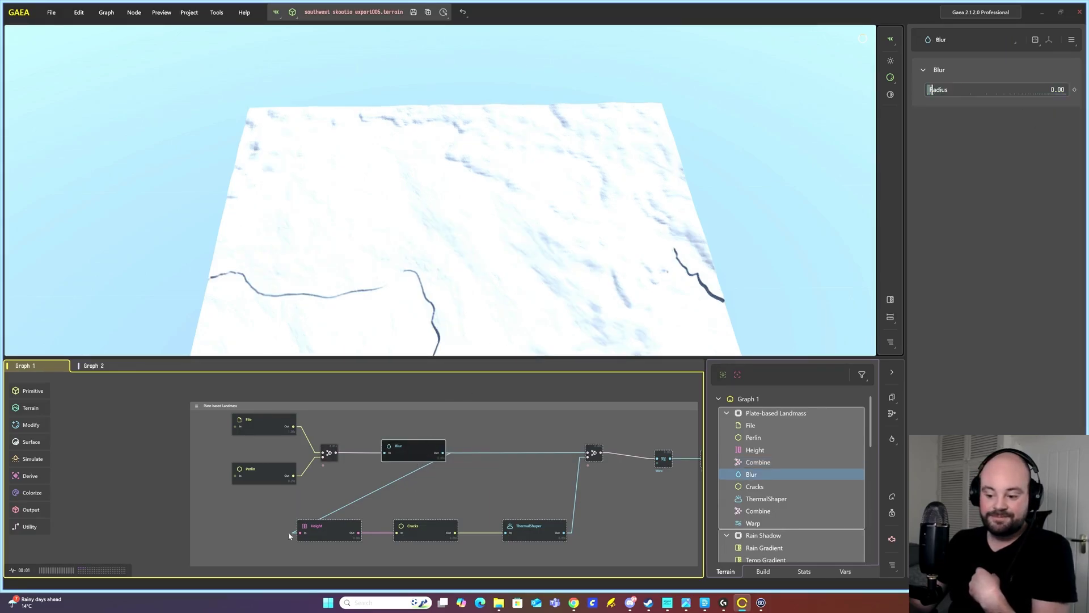
mouse_move(321, 526)
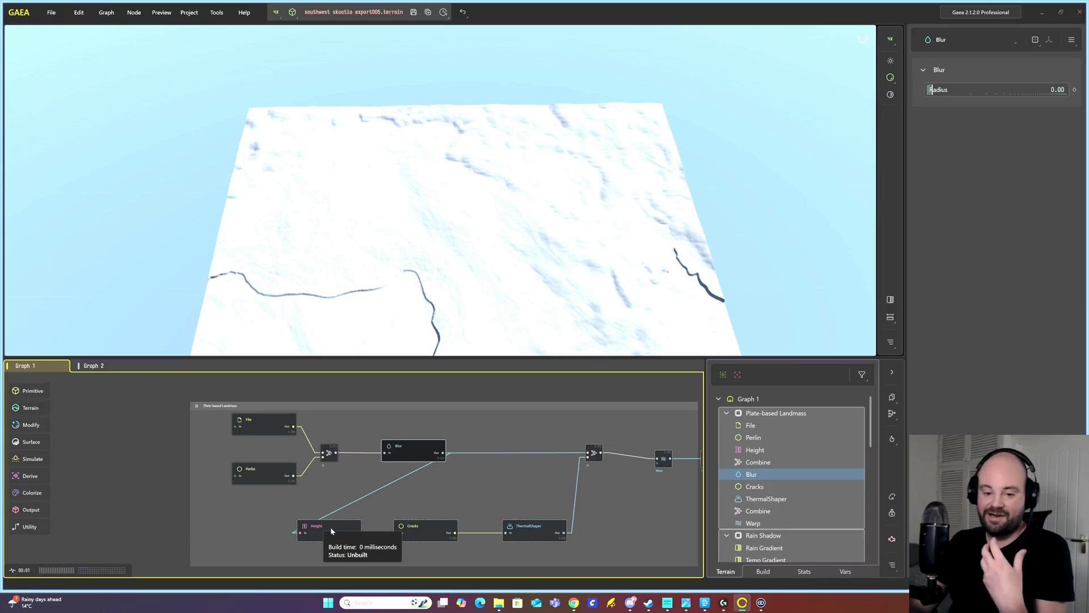
click(319, 529)
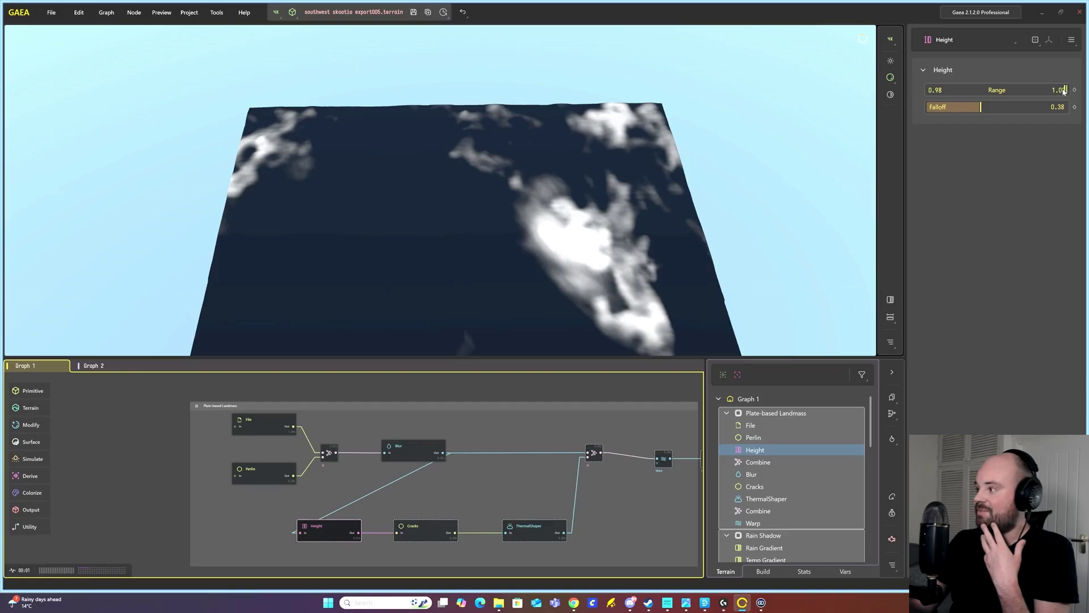
drag(1072, 90, 1060, 90)
drag(979, 107, 922, 113)
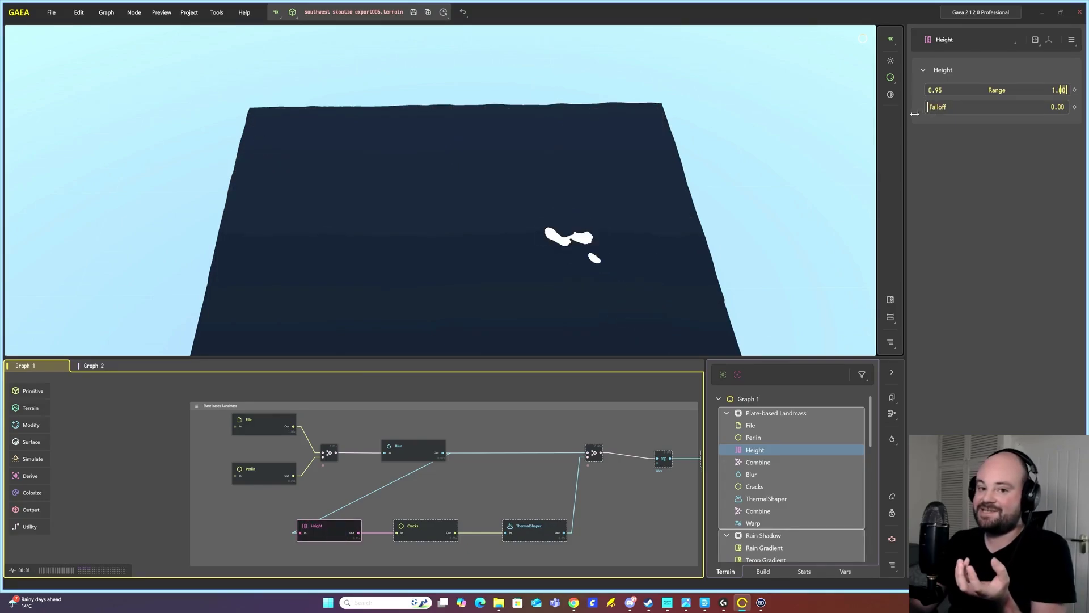
drag(931, 108, 985, 109)
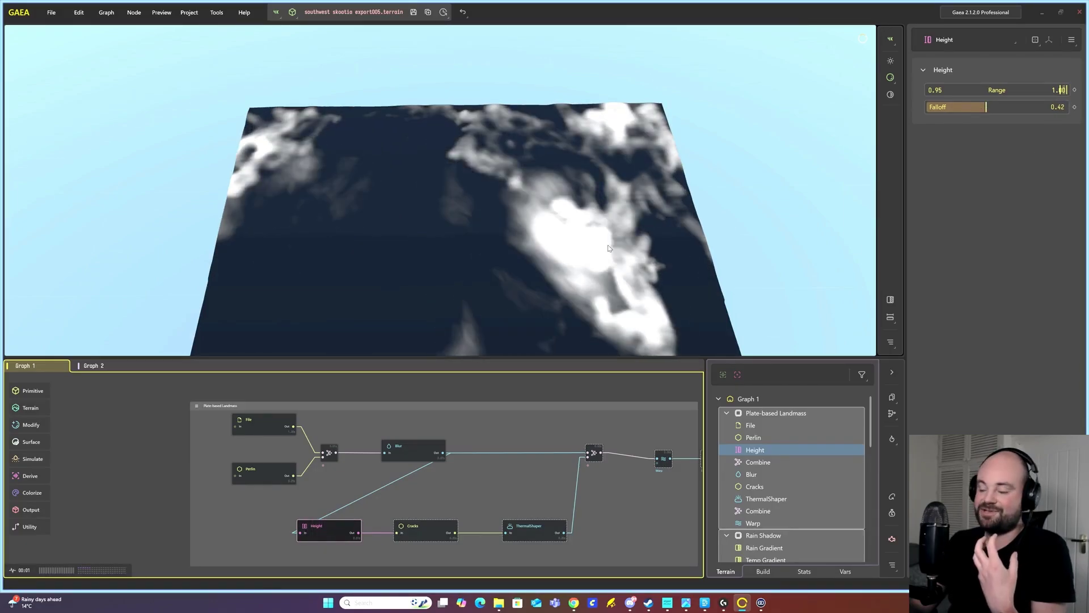
mouse_move(987, 112)
mouse_down()
mouse_move(892, 116)
mouse_move(992, 115)
mouse_up()
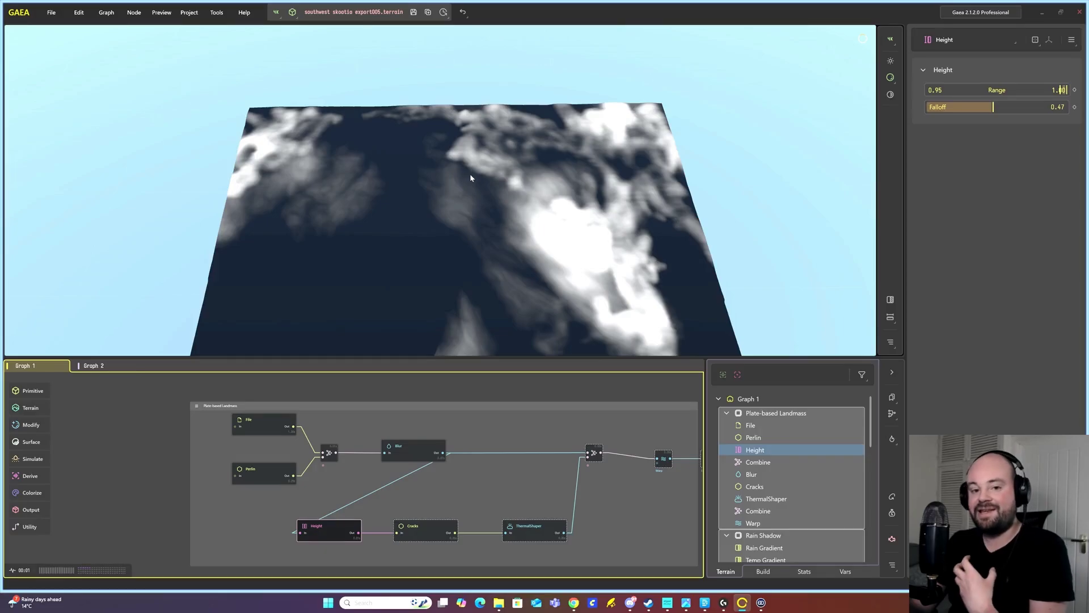
Inspect the Cracks node's settings and briefly browse the Terrain node category
click(425, 532)
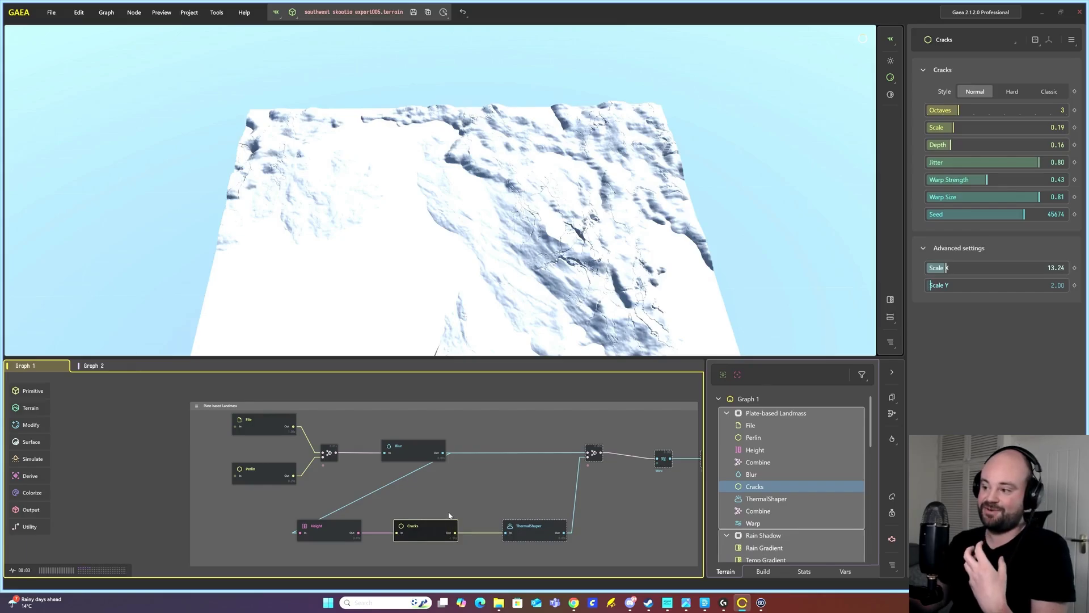
click(36, 410)
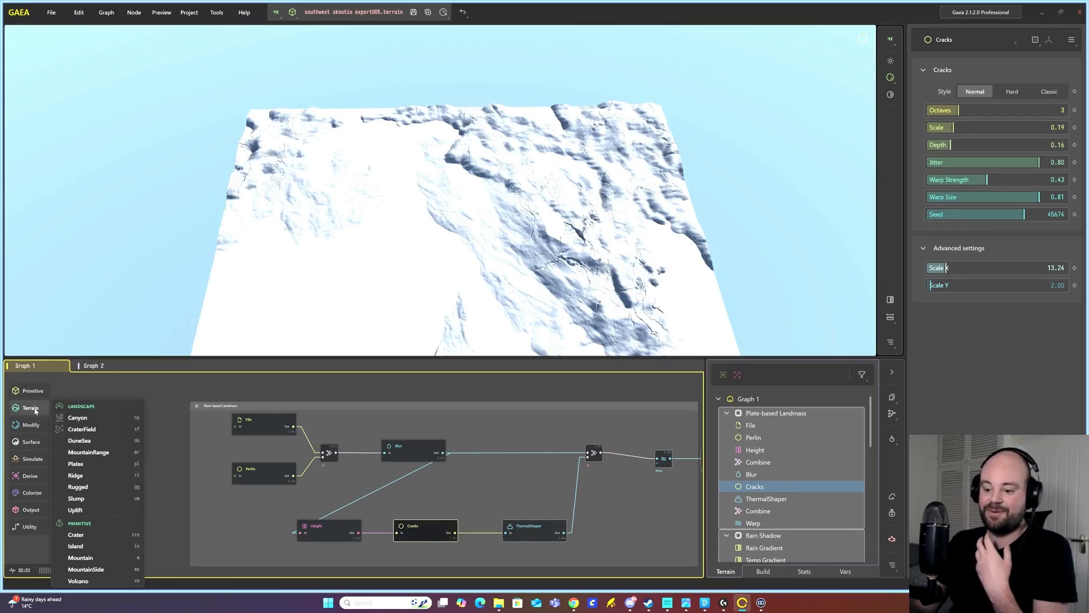
click(35, 410)
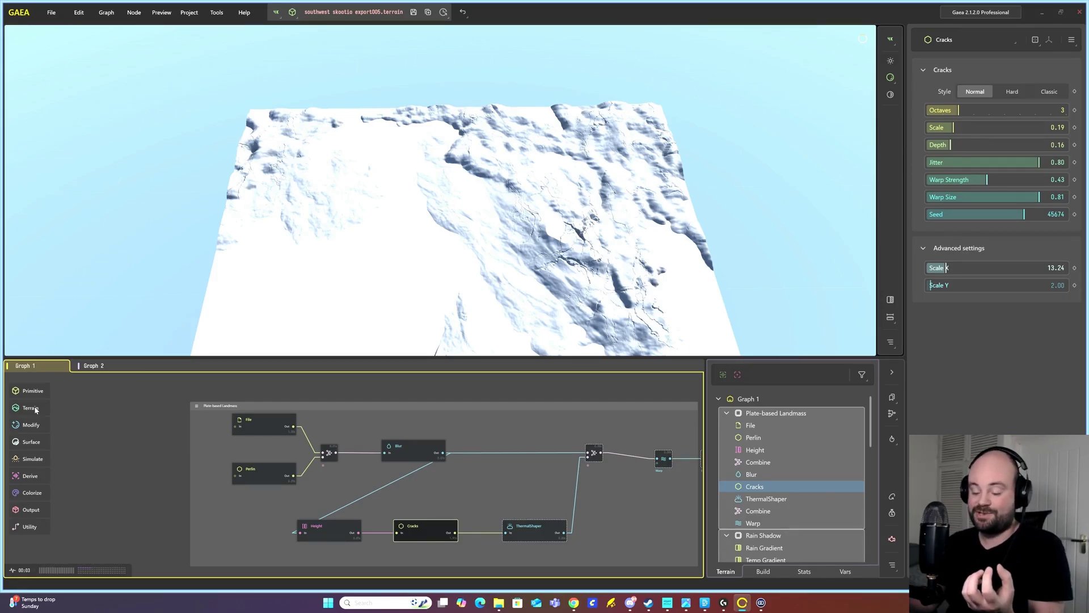
click(536, 530)
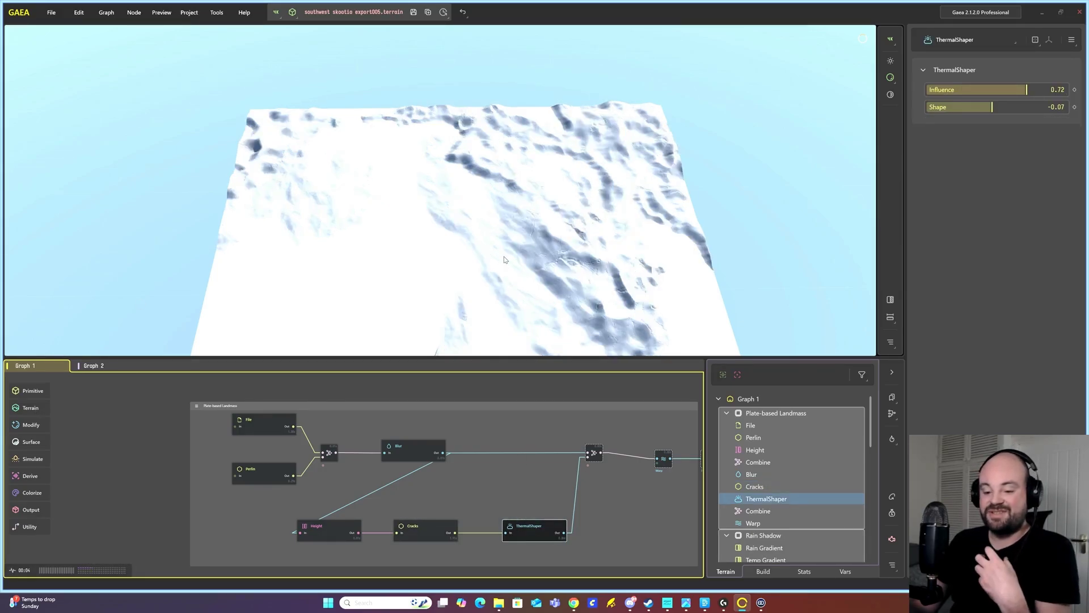
click(31, 425)
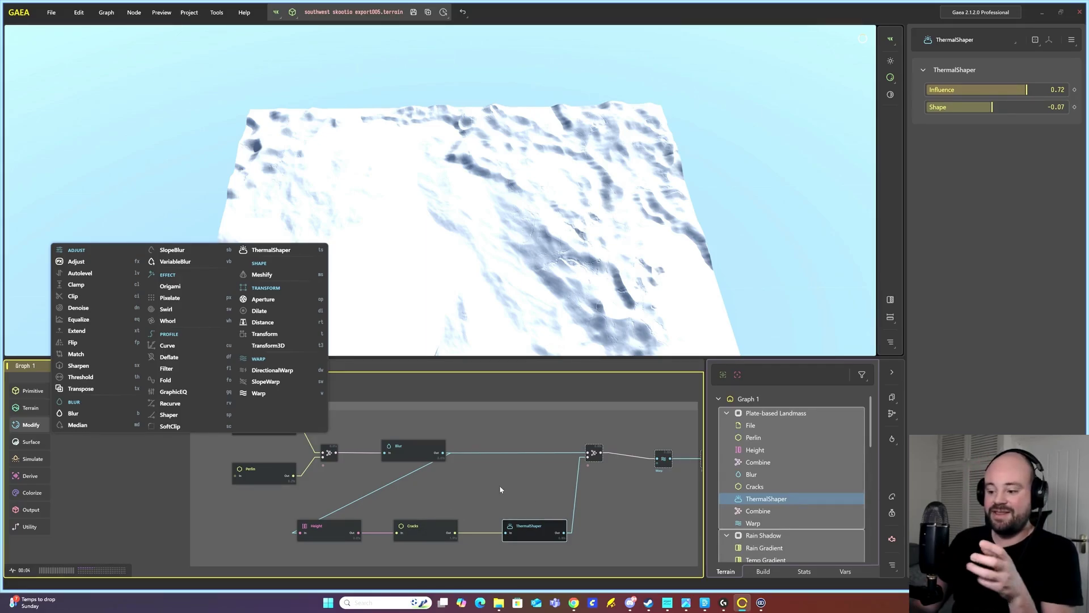
scroll(477, 185, up, 8)
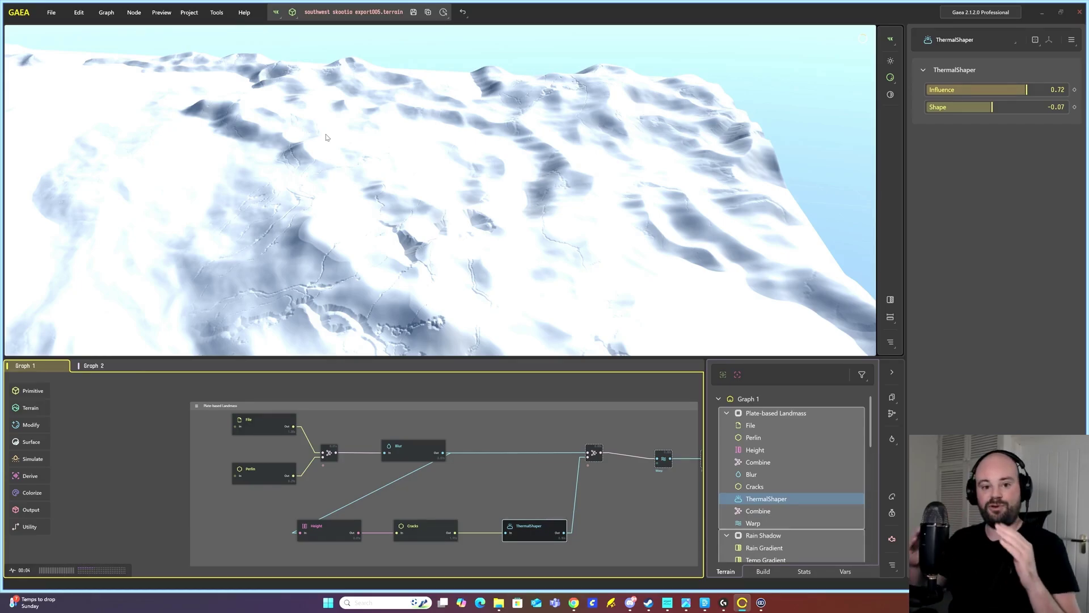
click(425, 528)
click(553, 533)
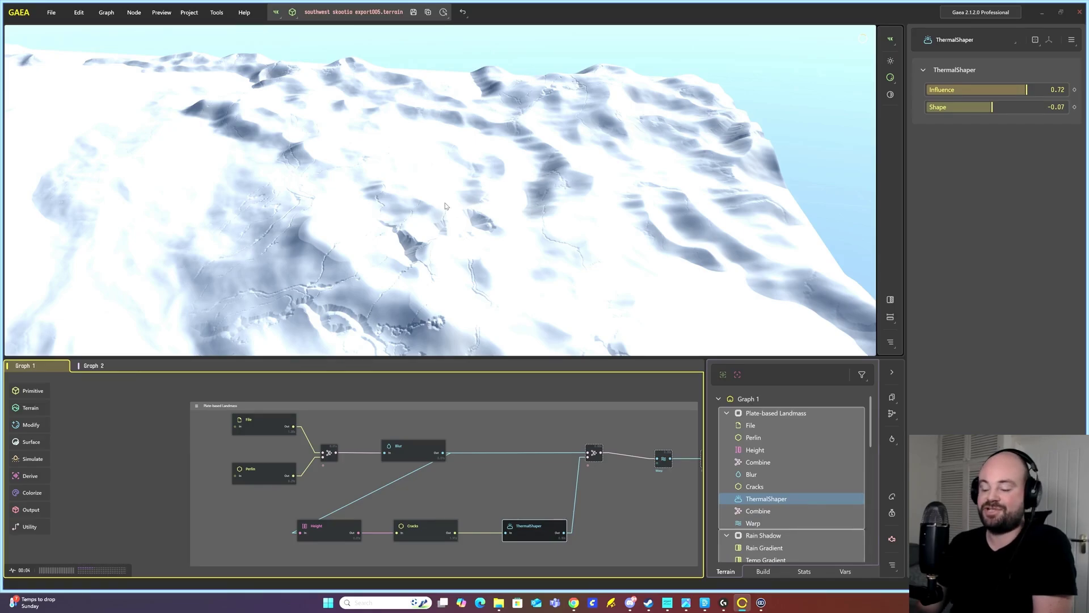
Try Add mode with a high ratio on the Combine node merging the cracks
click(594, 452)
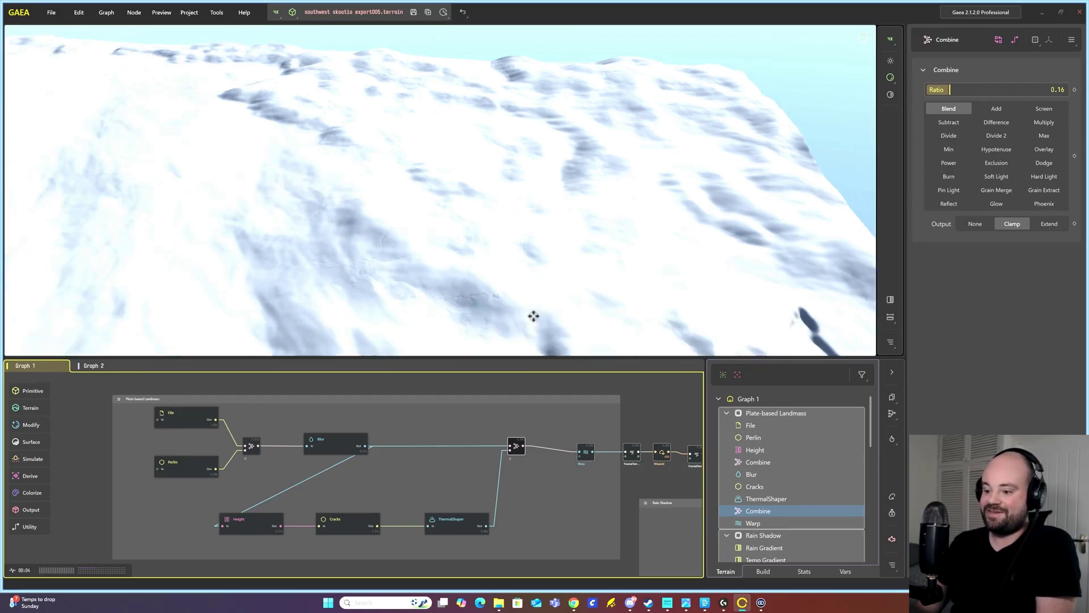
drag(533, 314, 346, 303)
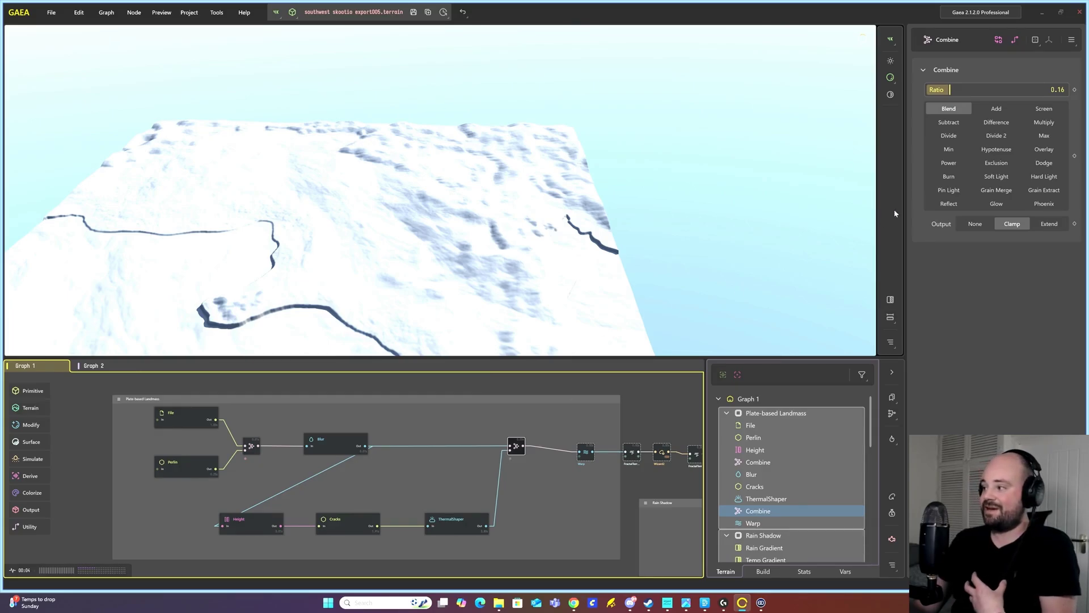
click(998, 109)
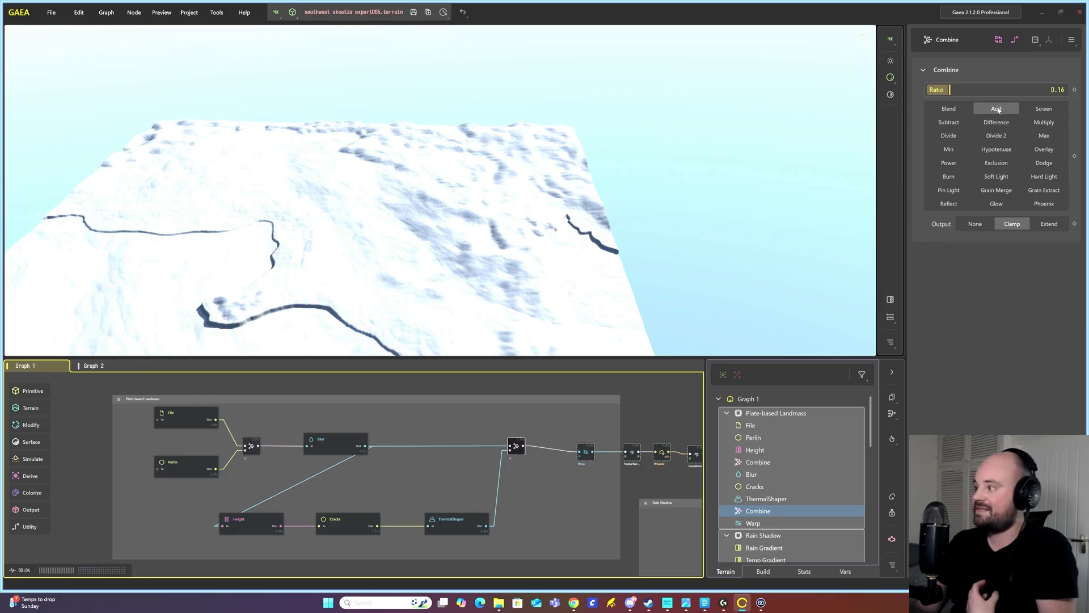
drag(949, 89, 1067, 89)
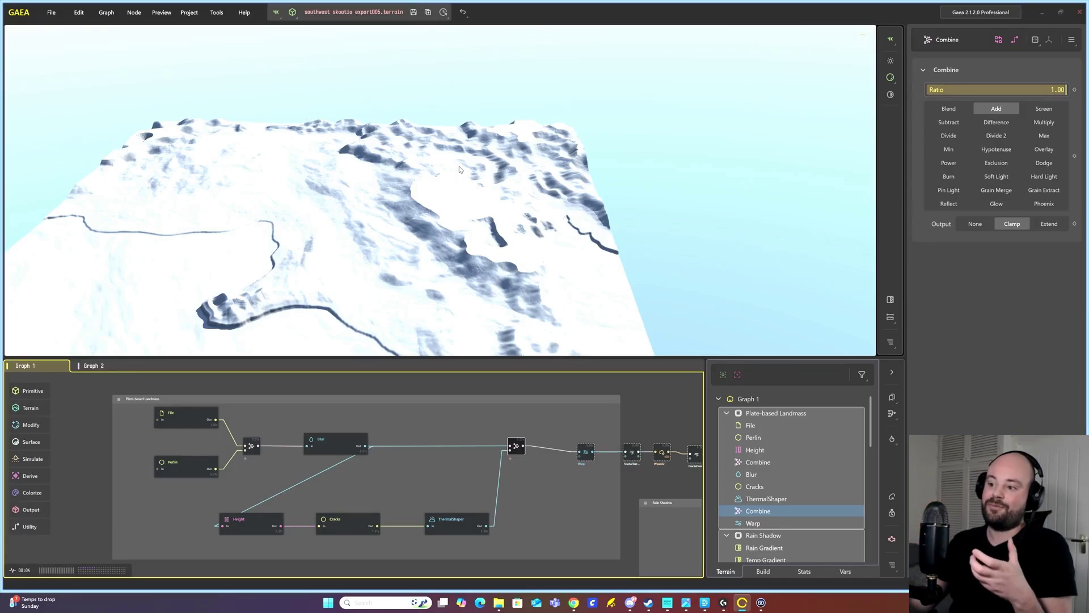
Switch that Combine node back to Blend mode with ratio 0.46
scroll(431, 196, up, 3)
scroll(497, 232, up, 3)
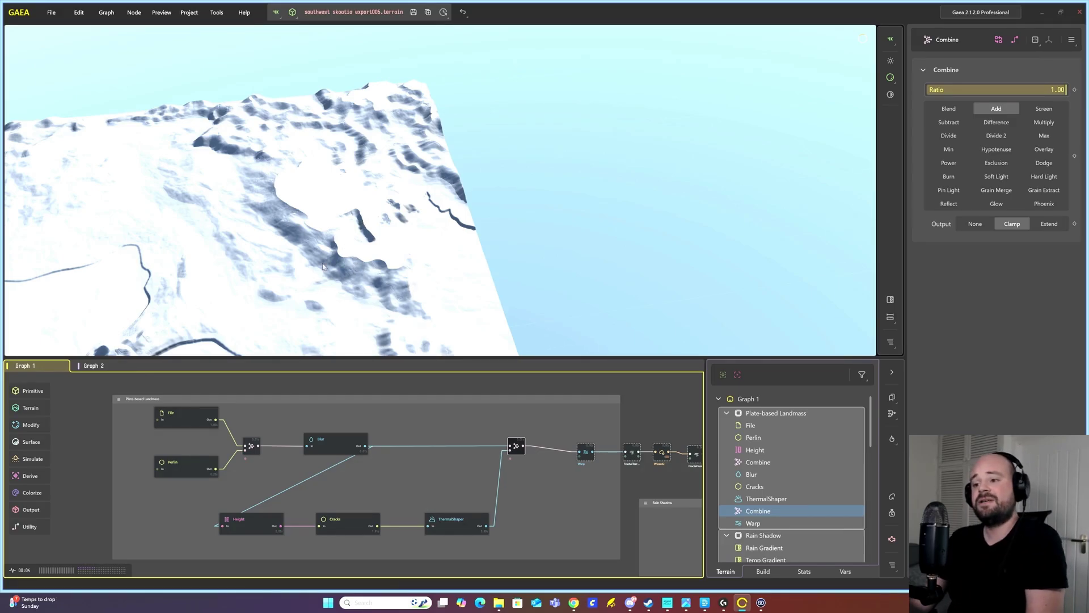
scroll(313, 273, up, 3)
click(949, 109)
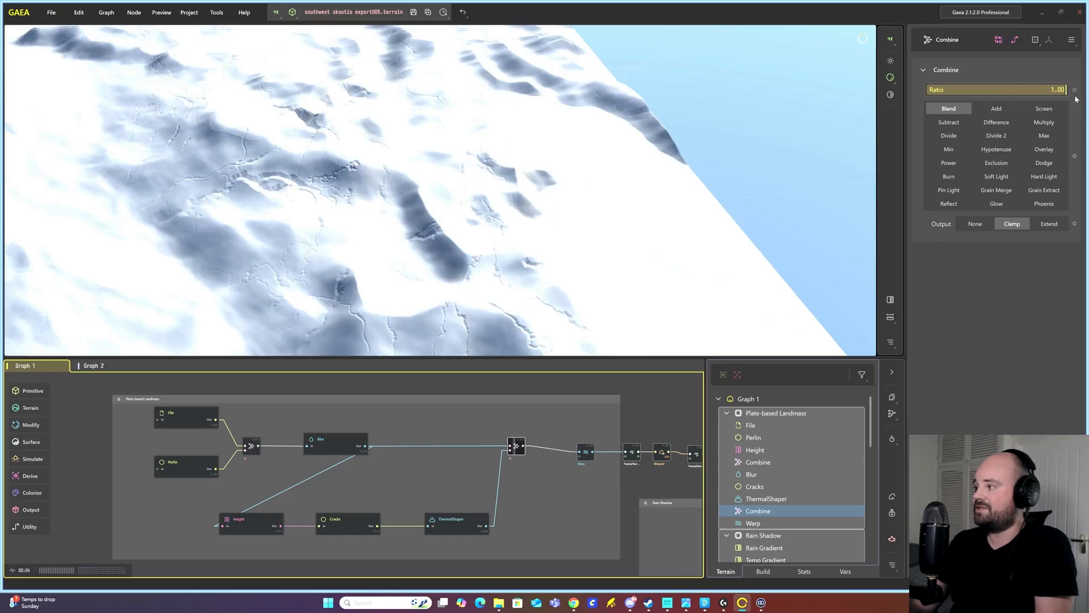
drag(1064, 90, 990, 89)
scroll(419, 266, down, 4)
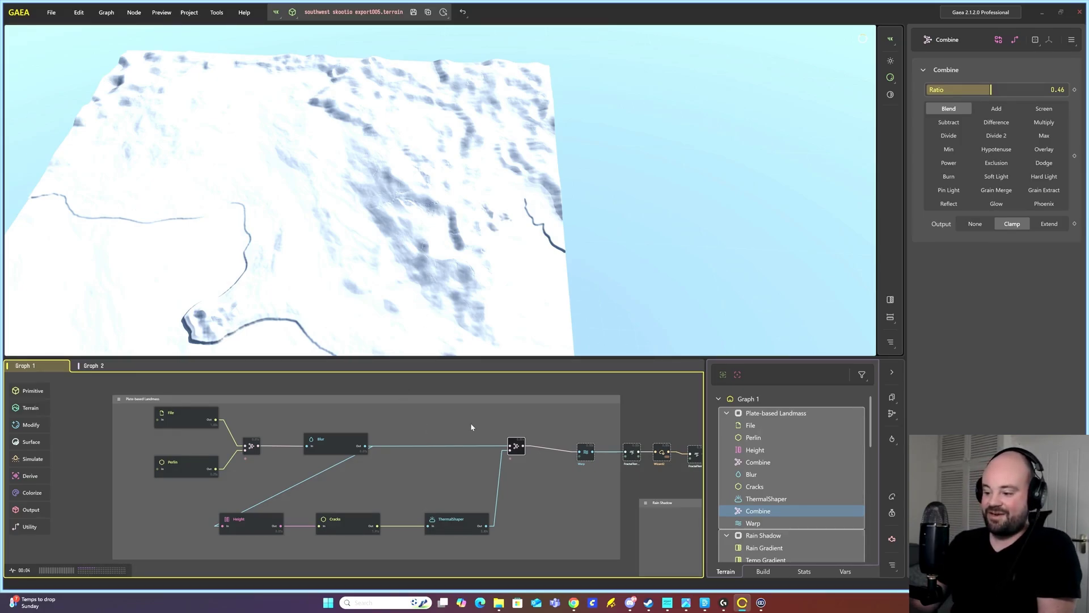
middle_drag(556, 492, 501, 492)
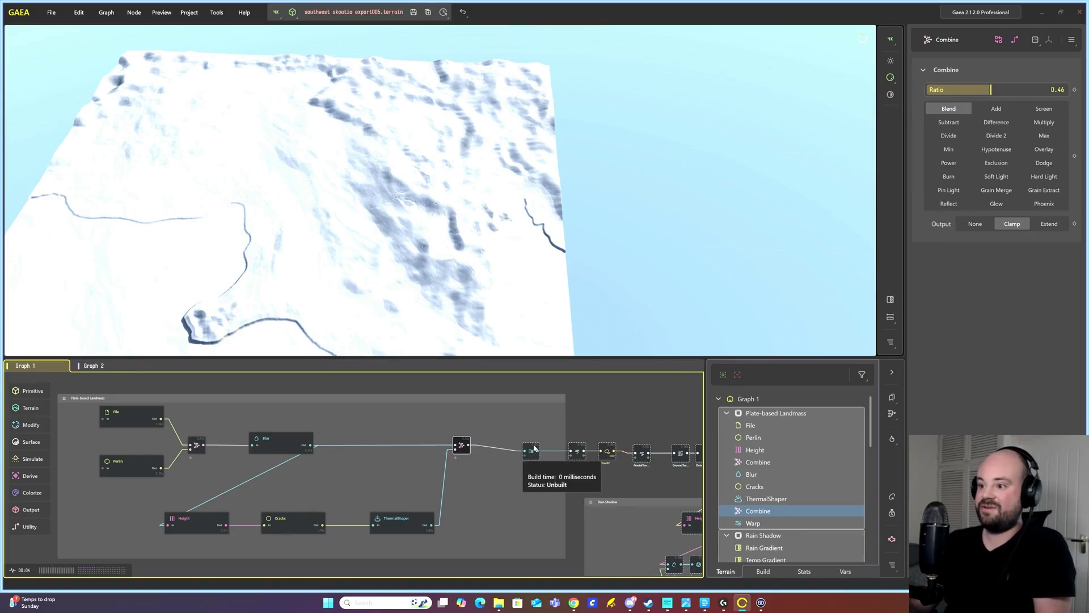
Preview the Warp node and raise its Size, then reduce it to 0.12
click(532, 449)
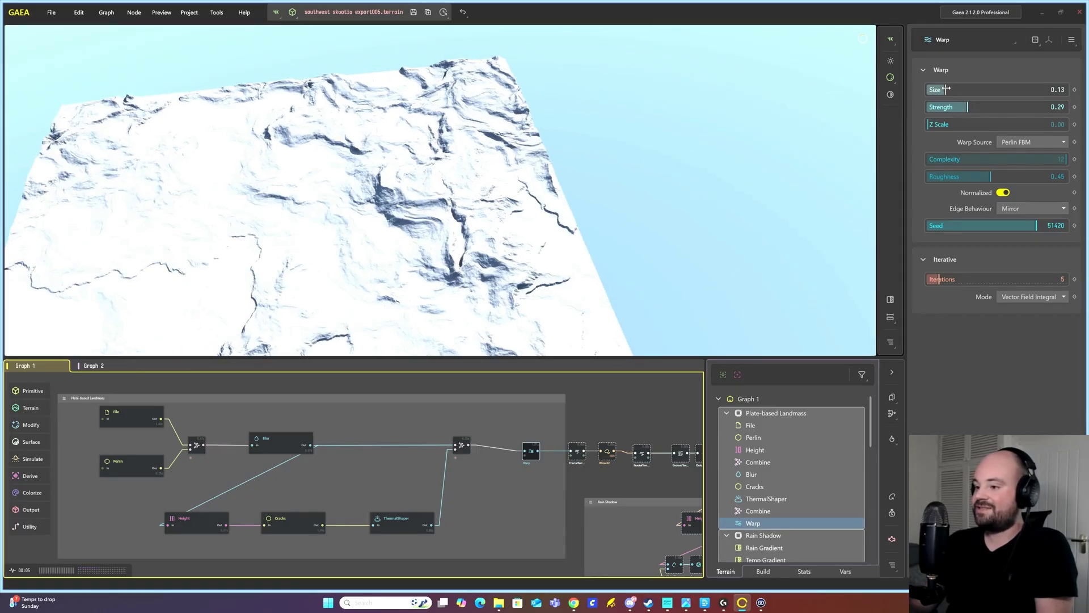
drag(945, 89, 1003, 91)
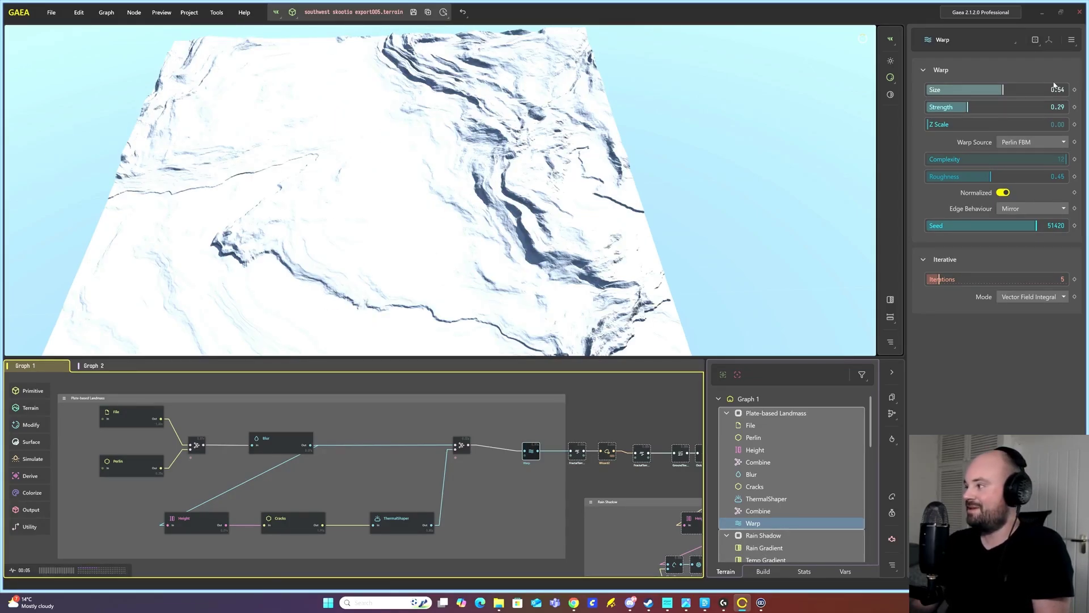
drag(1002, 90, 982, 107)
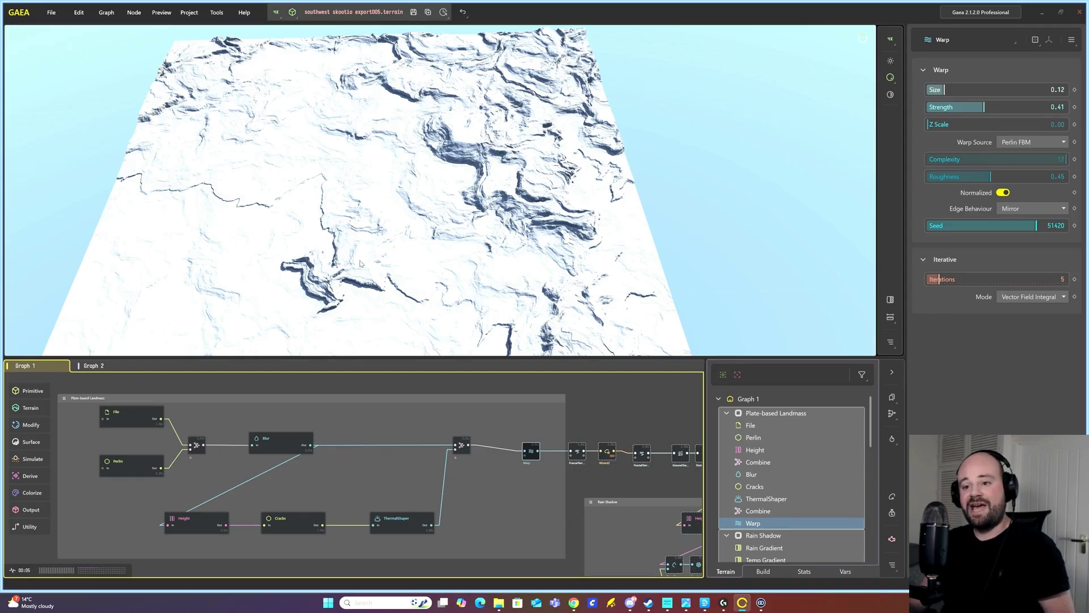
mouse_move(403, 218)
mouse_down()
mouse_move(406, 187)
mouse_move(407, 203)
mouse_up()
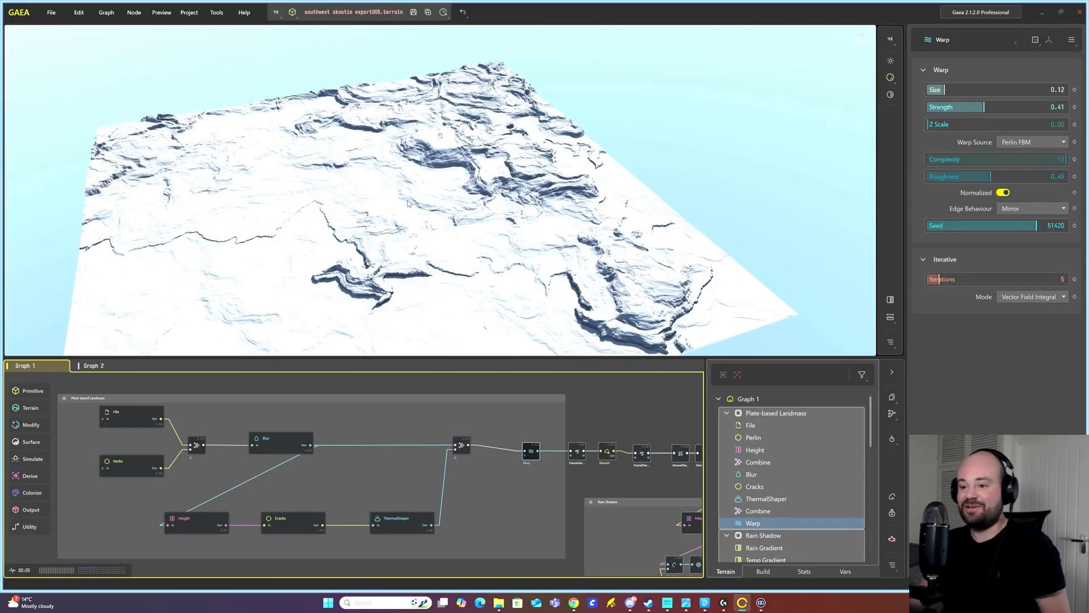
scroll(410, 208, up, 3)
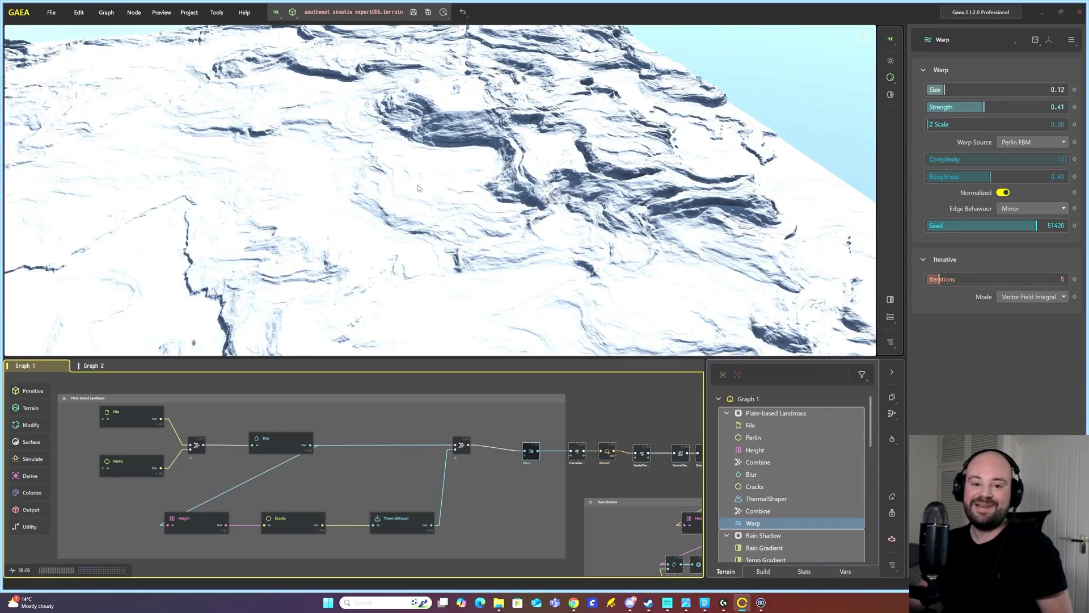
scroll(423, 187, up, 2)
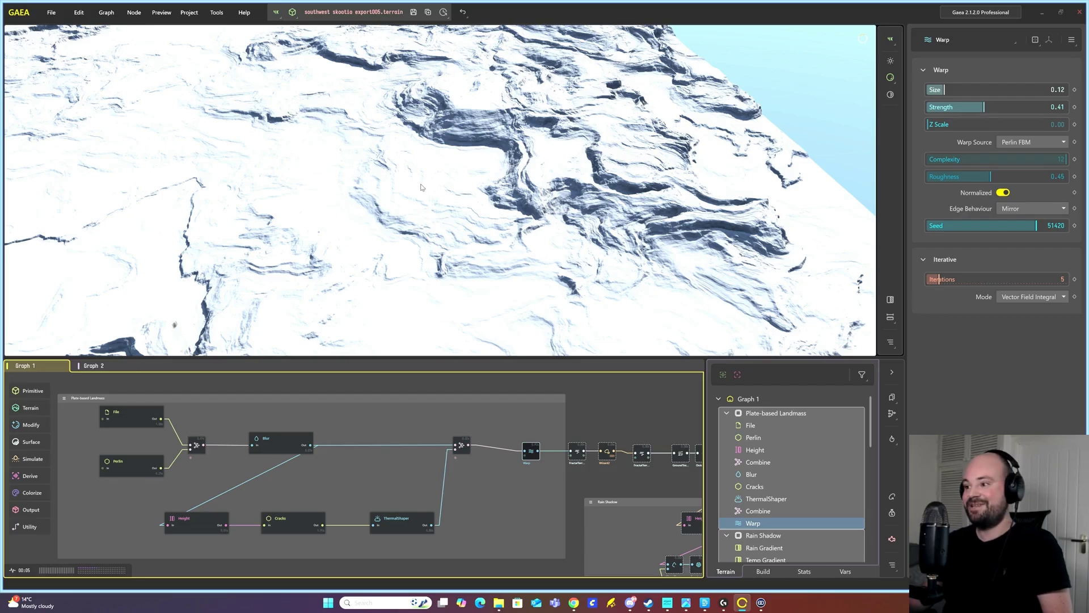
drag(490, 174, 474, 190)
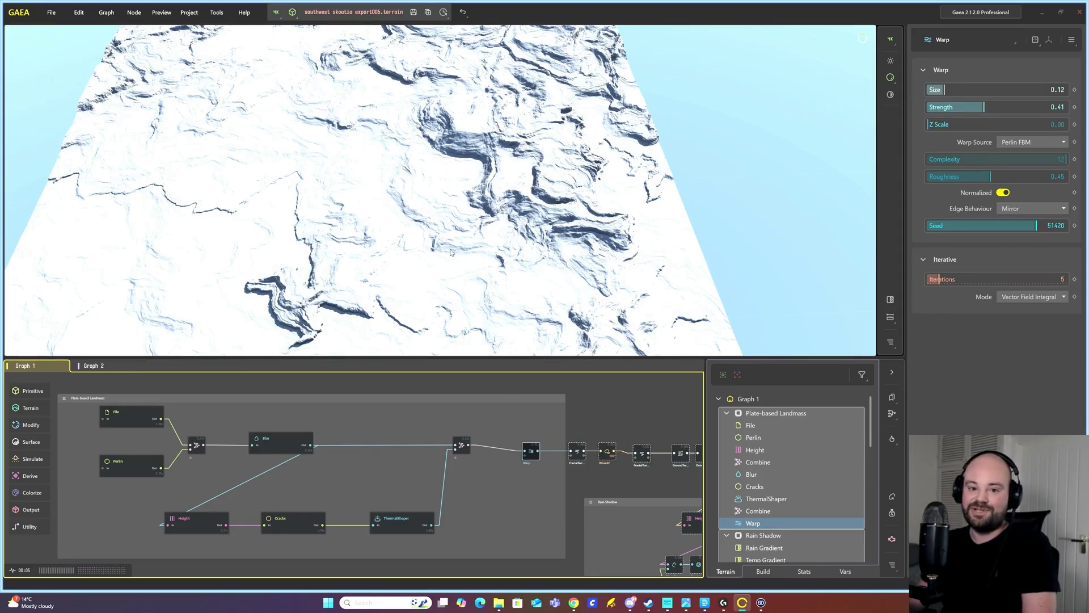
middle_drag(503, 418, 481, 438)
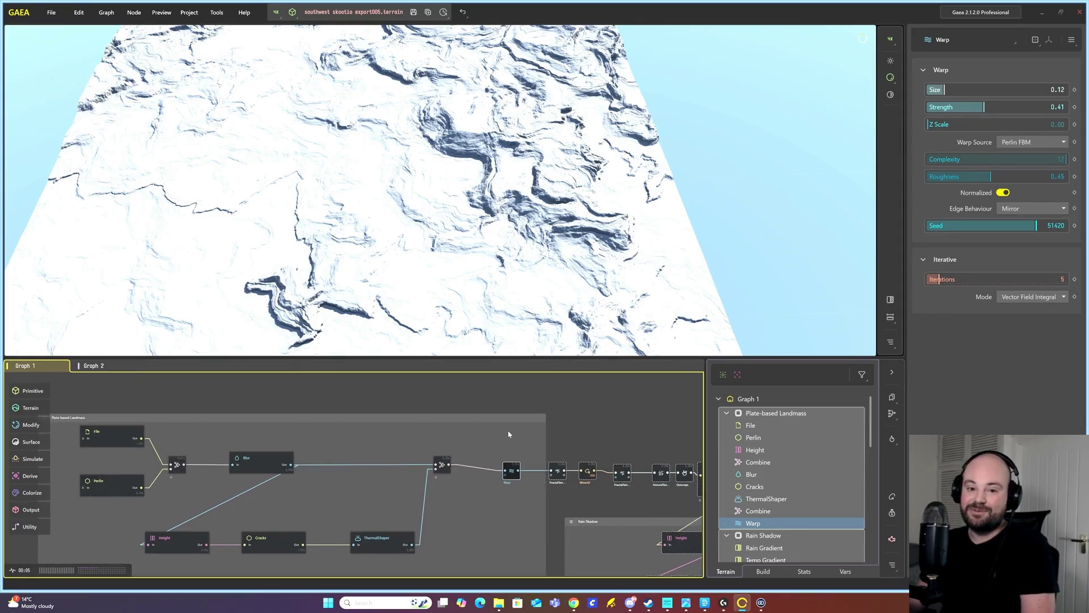
drag(468, 296, 415, 274)
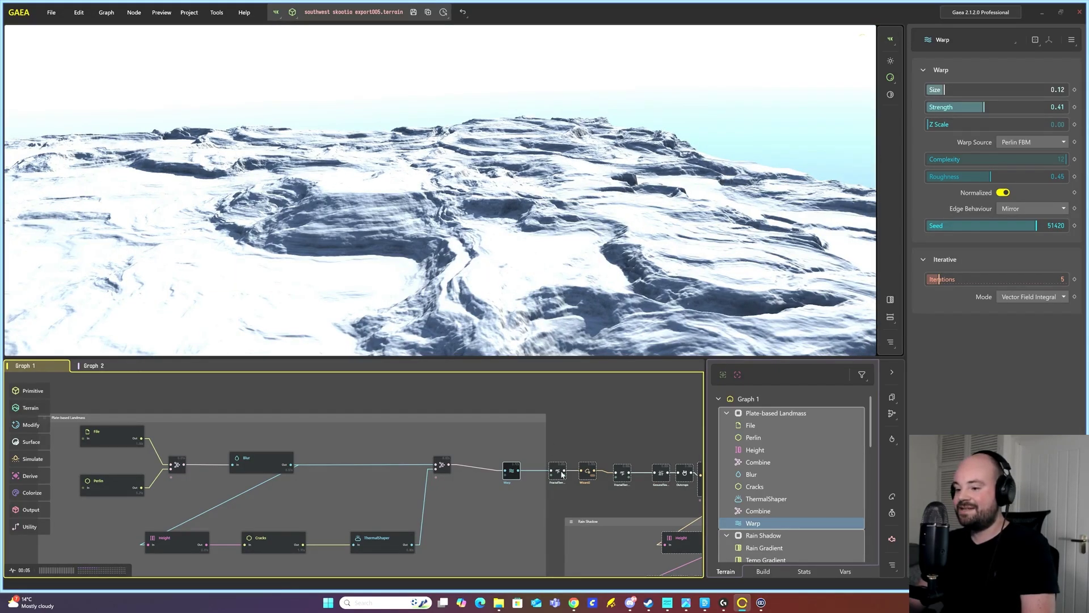
Preview the FractalTerraces node's layered strata and adjust the view slightly
click(560, 474)
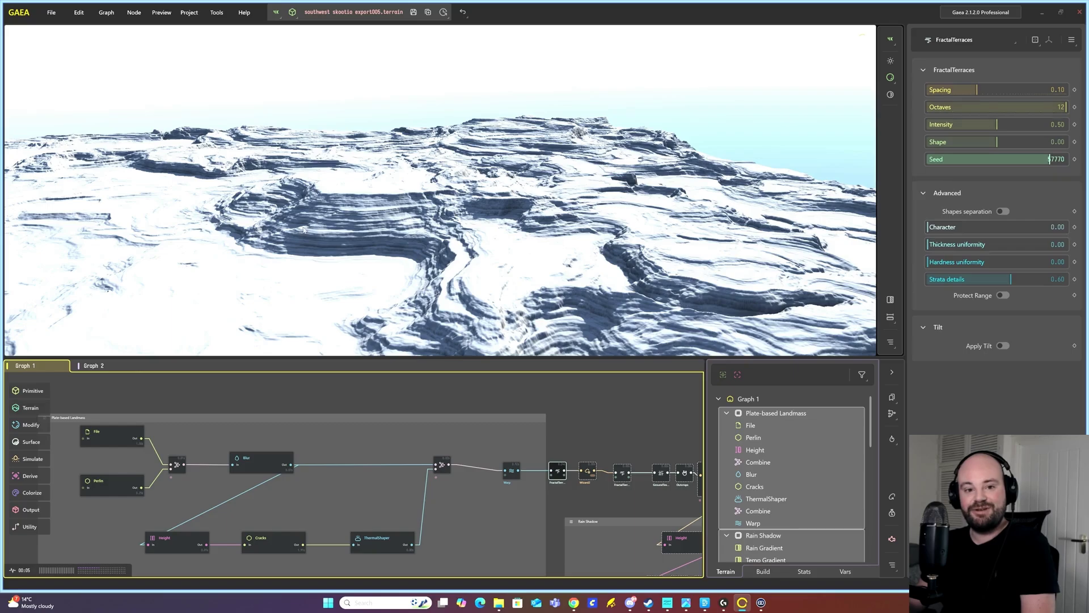
drag(304, 250, 316, 244)
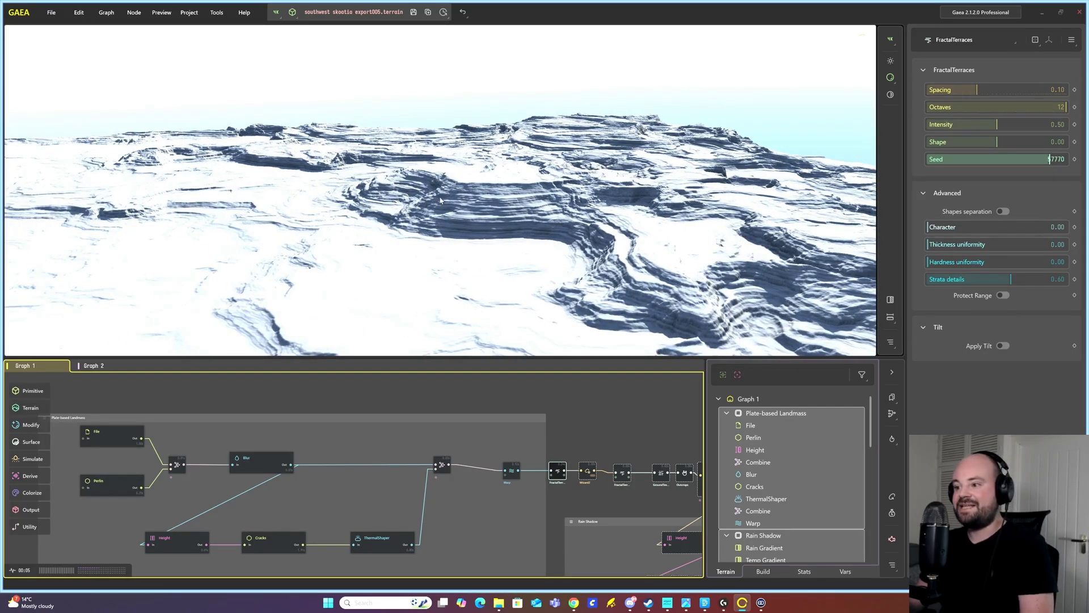